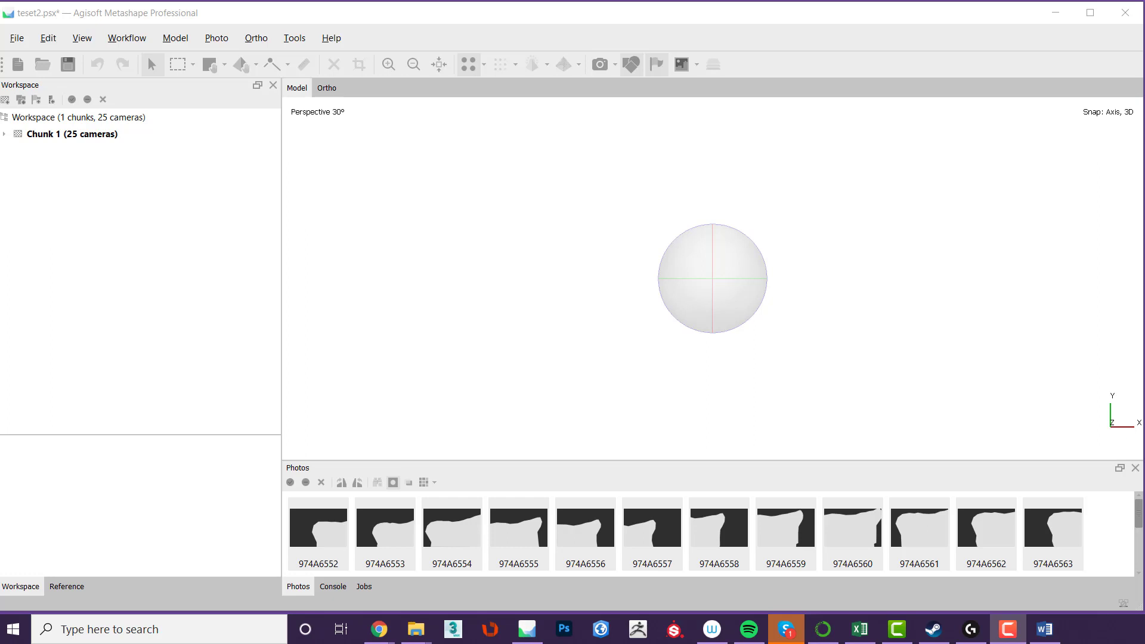
Set Align Photos accuracy to High and leave reference preselection unchecked on Source
click(126, 38)
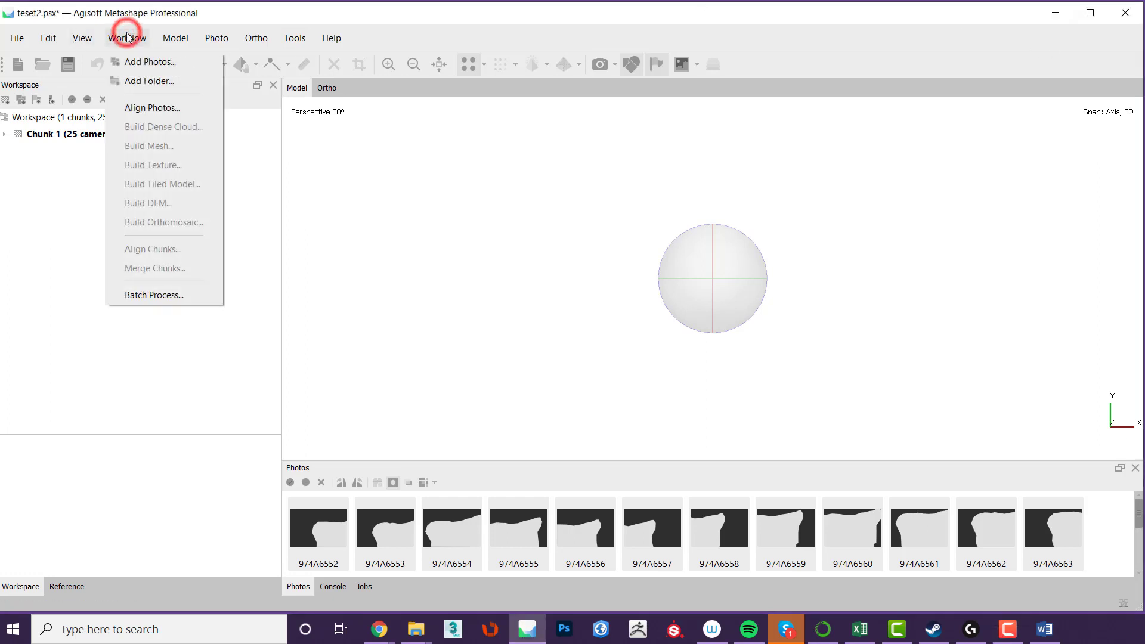
click(153, 105)
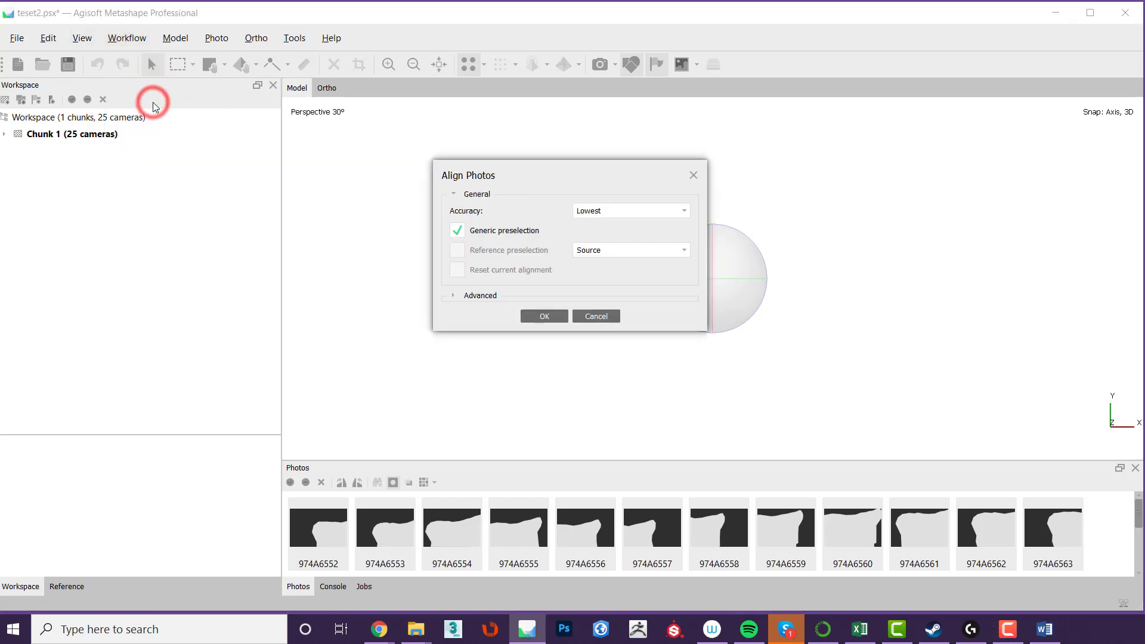
click(589, 216)
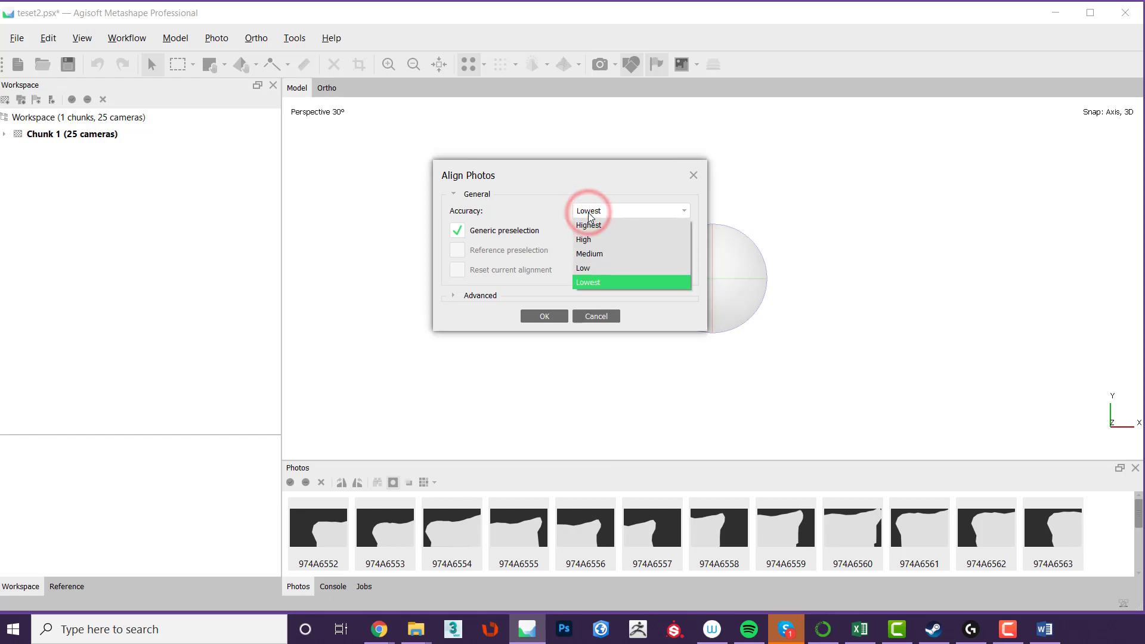
click(593, 241)
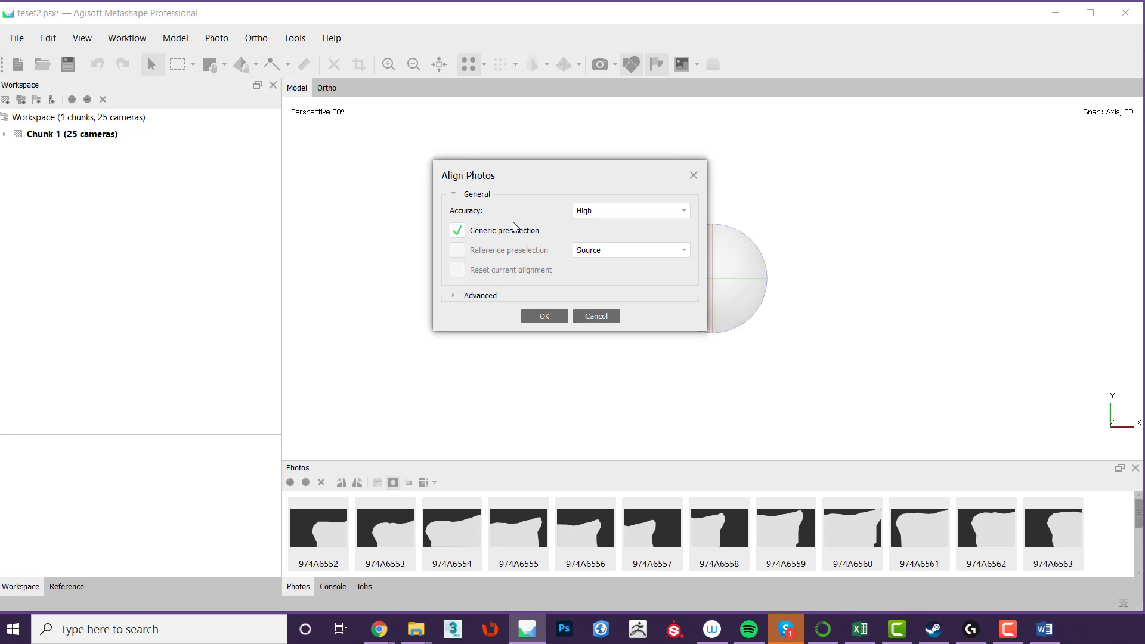
click(606, 253)
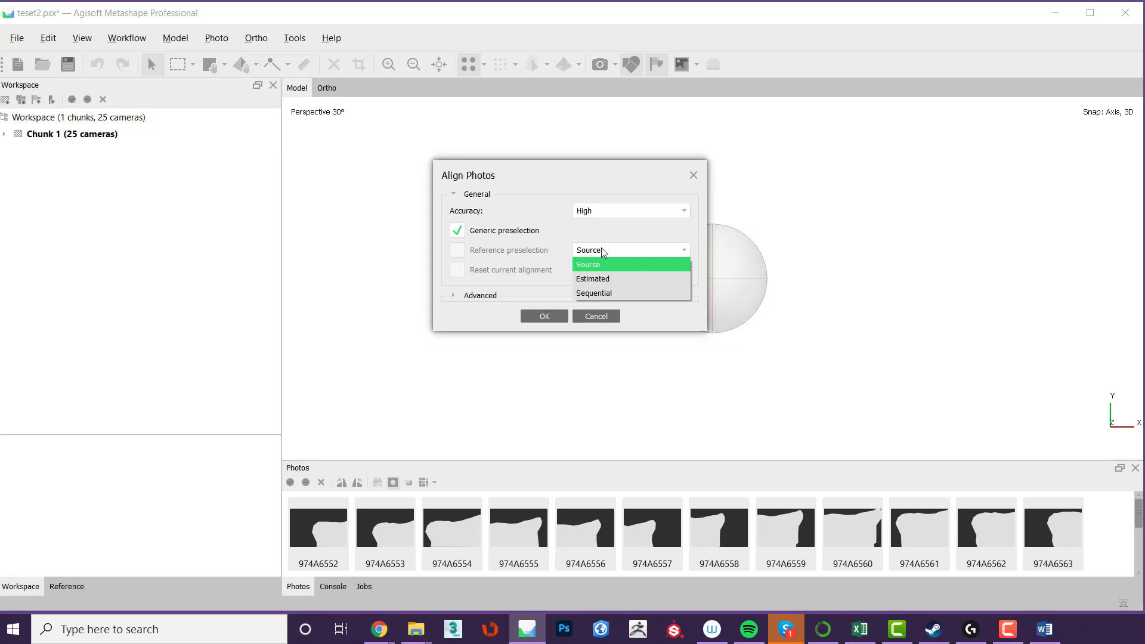
click(597, 293)
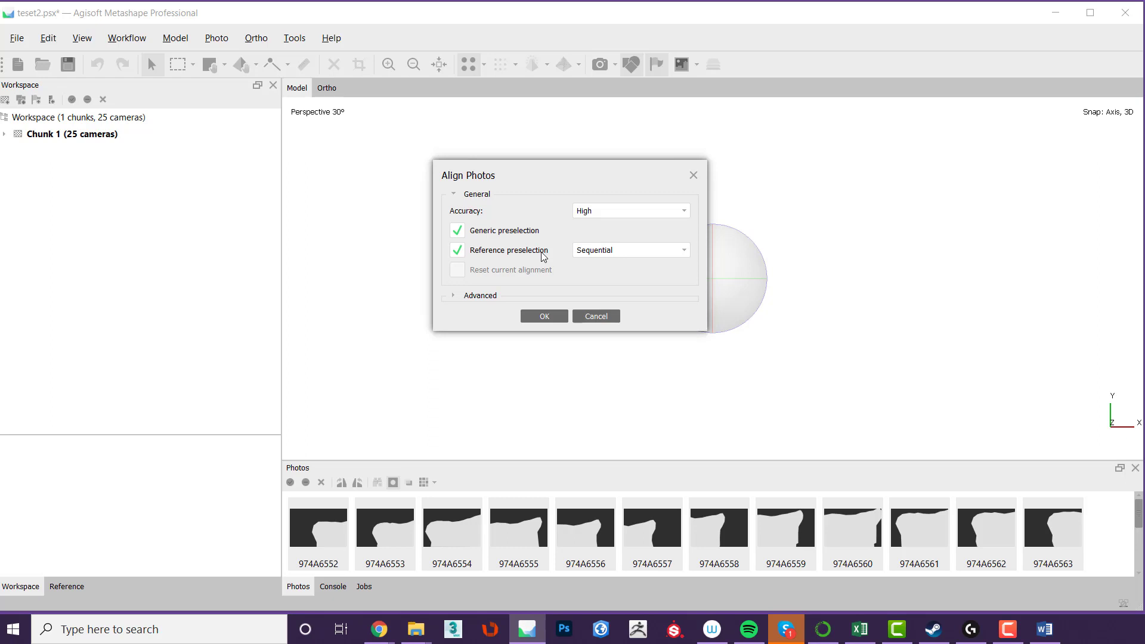
click(585, 250)
click(588, 261)
In the advanced alignment options, set Apply masks to Key points
click(481, 296)
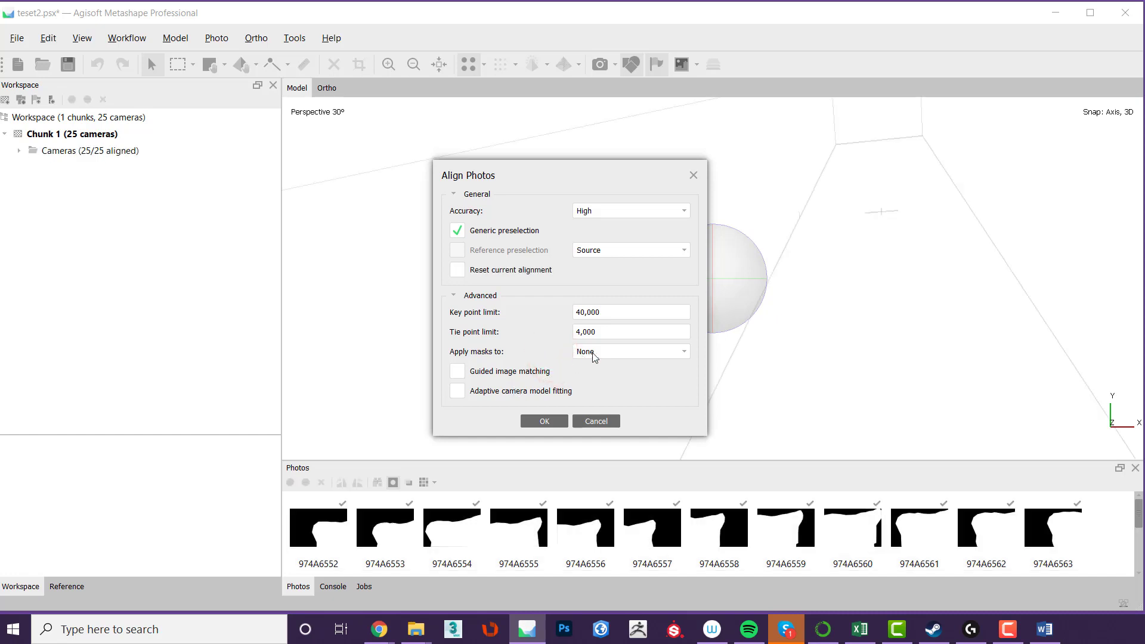
click(599, 353)
click(599, 375)
Run the alignment and display the resulting 11,040-point sparse cloud
click(545, 421)
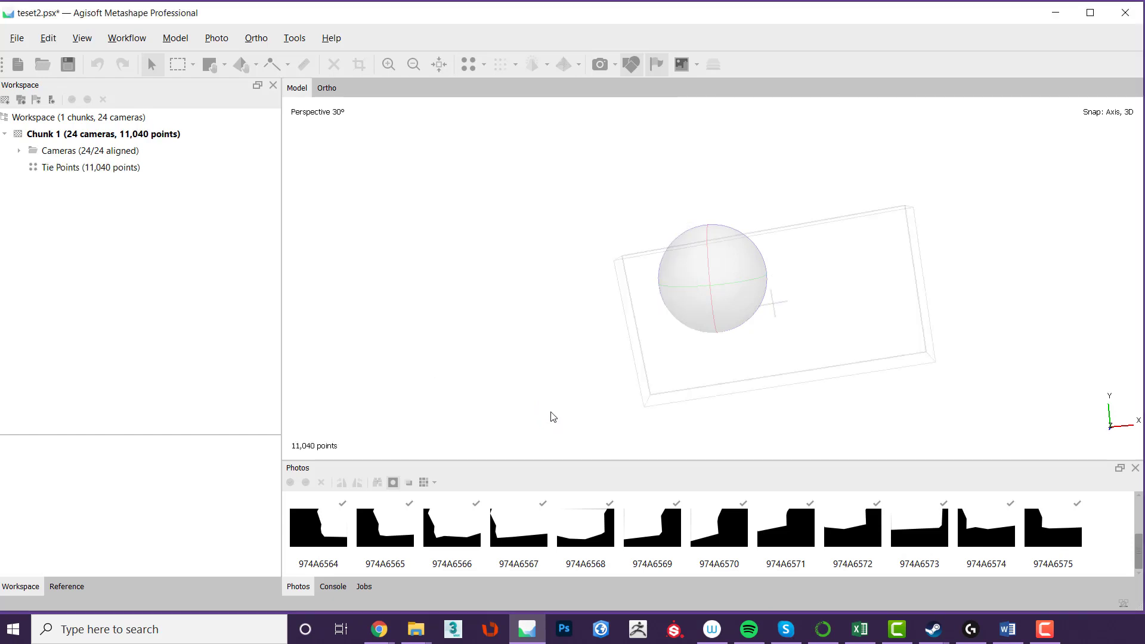
click(471, 72)
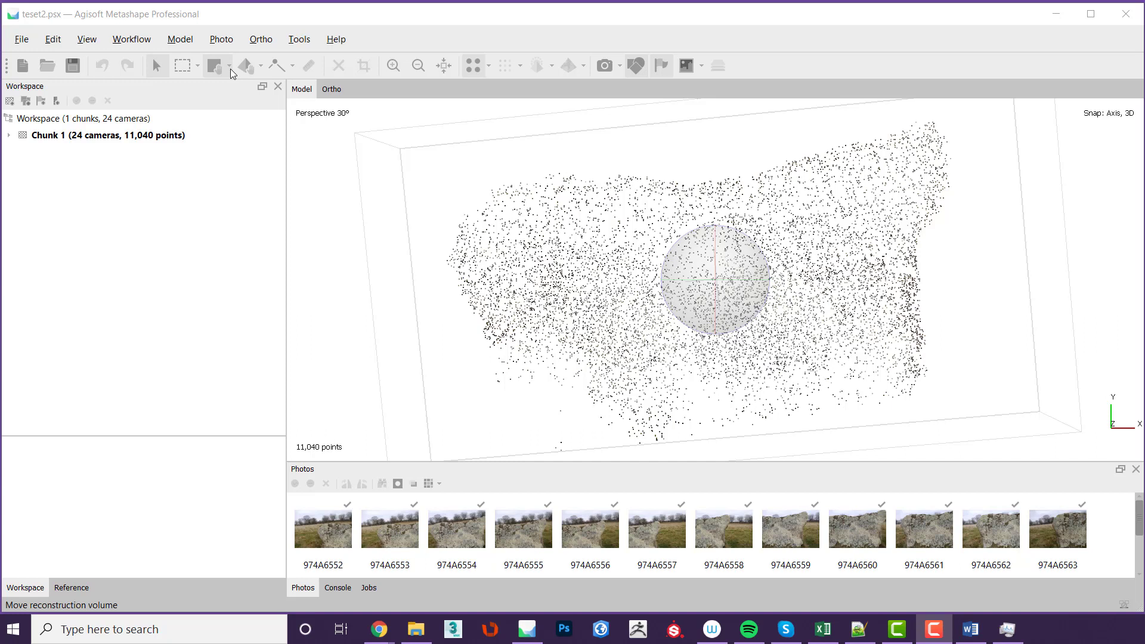
Resize the region box, pulling its top-left corner and right side in around the stone
click(230, 70)
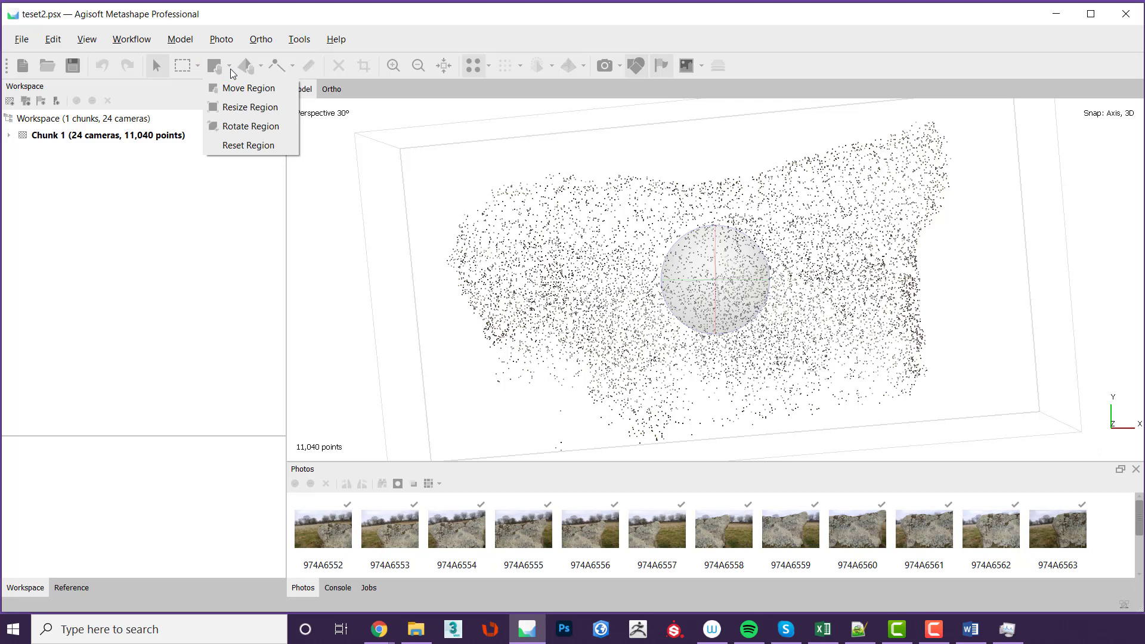
click(233, 105)
scroll(663, 244, down, 3)
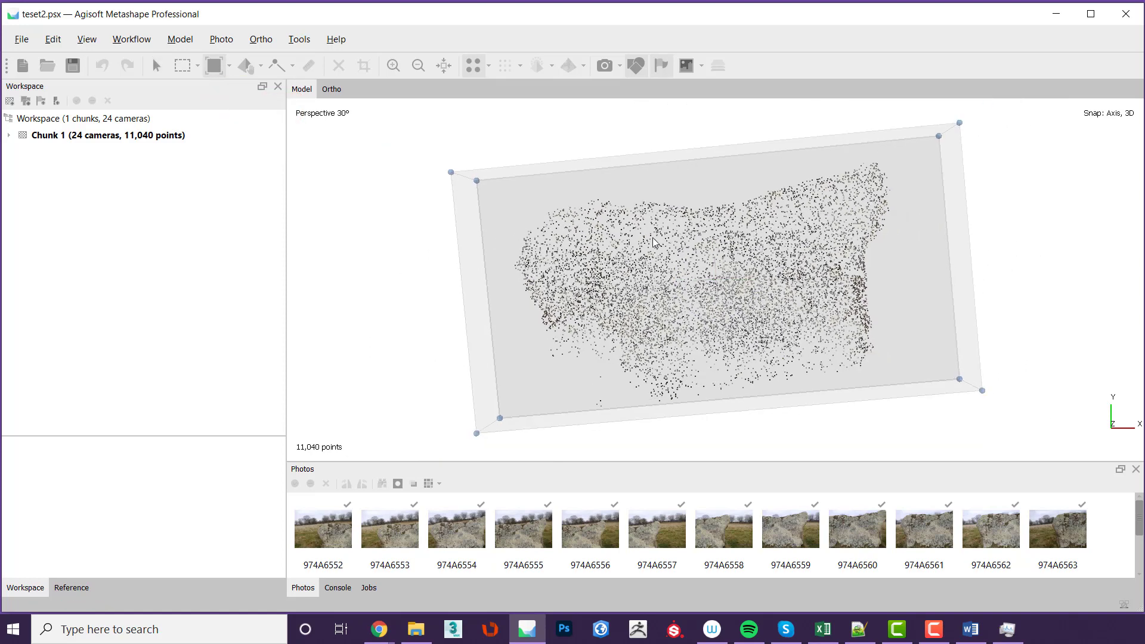
drag(451, 172, 489, 200)
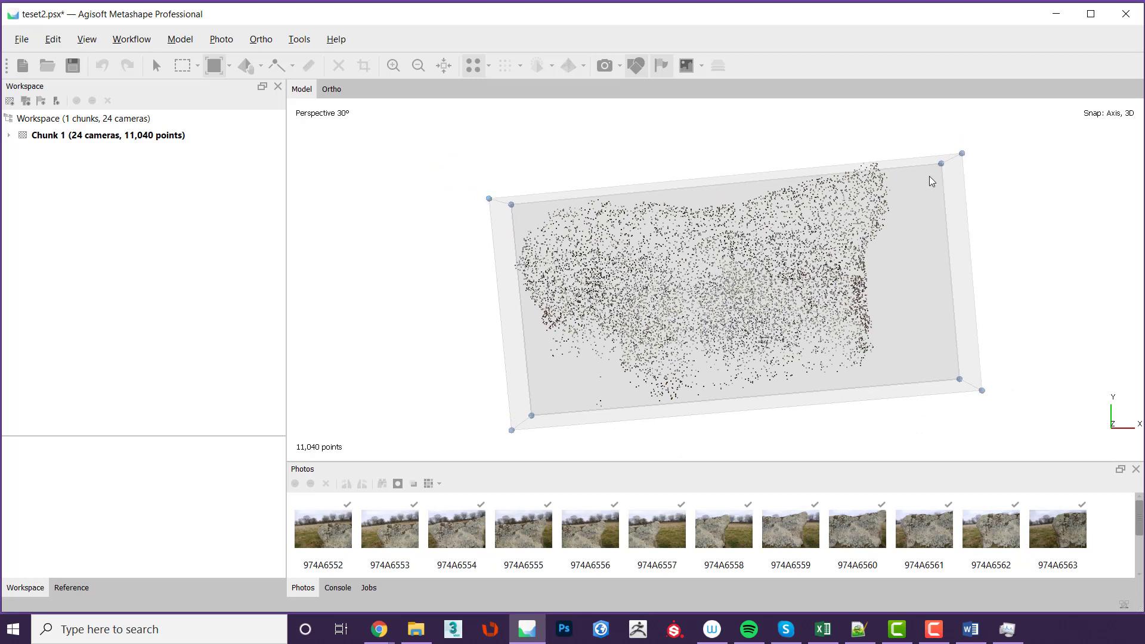
drag(962, 154, 907, 152)
click(157, 65)
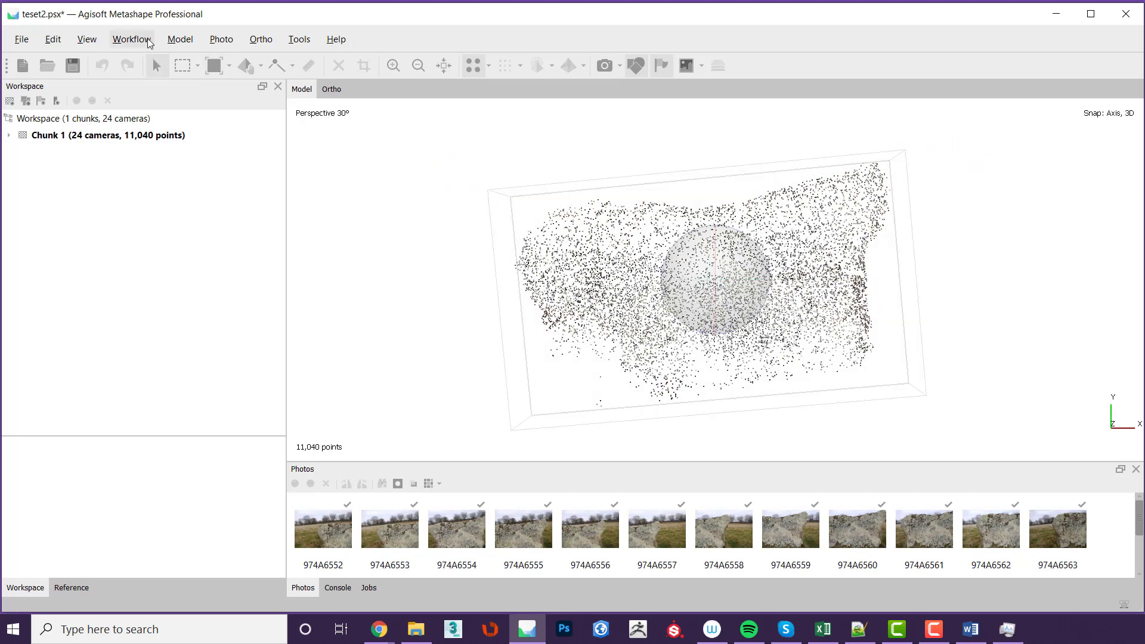
Open Build Dense Cloud from the Workflow menu and choose Medium quality
click(148, 40)
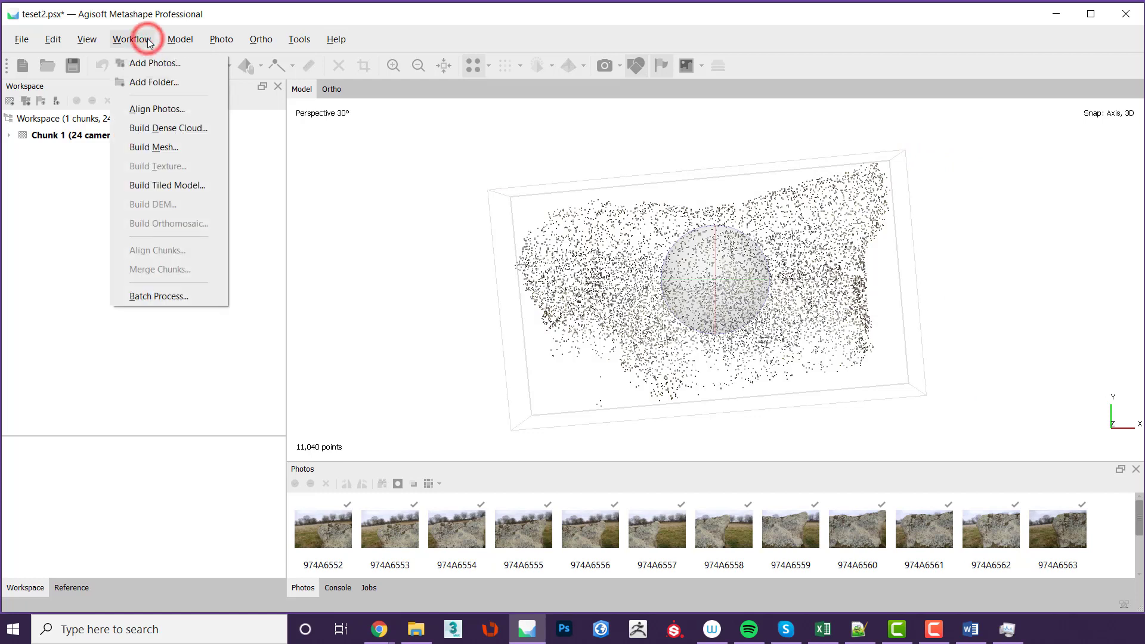
click(164, 129)
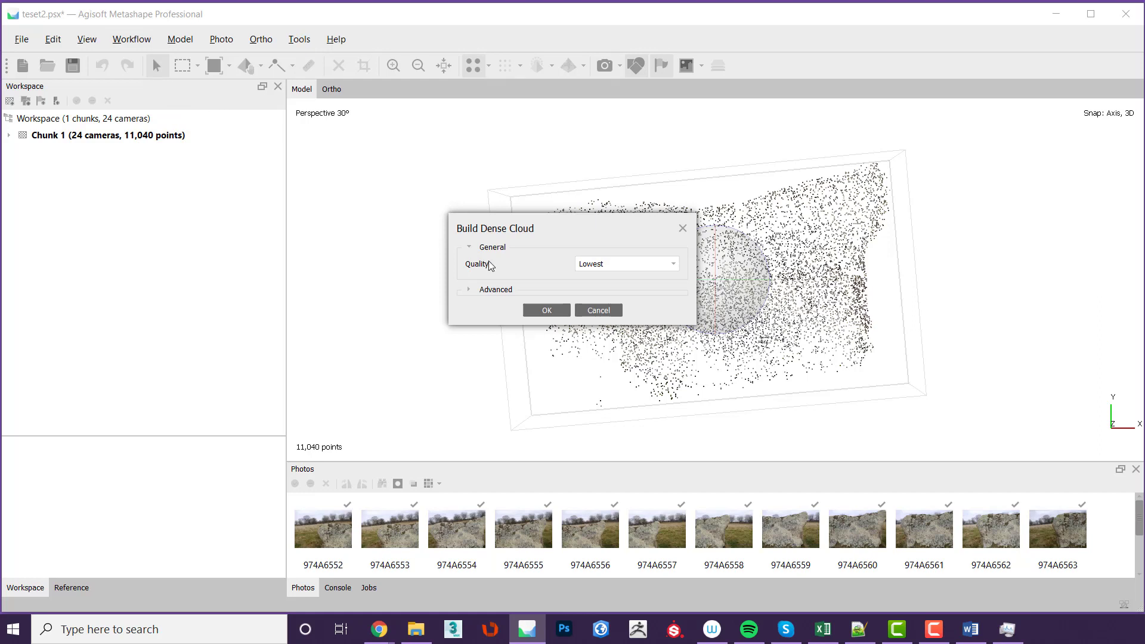
click(604, 263)
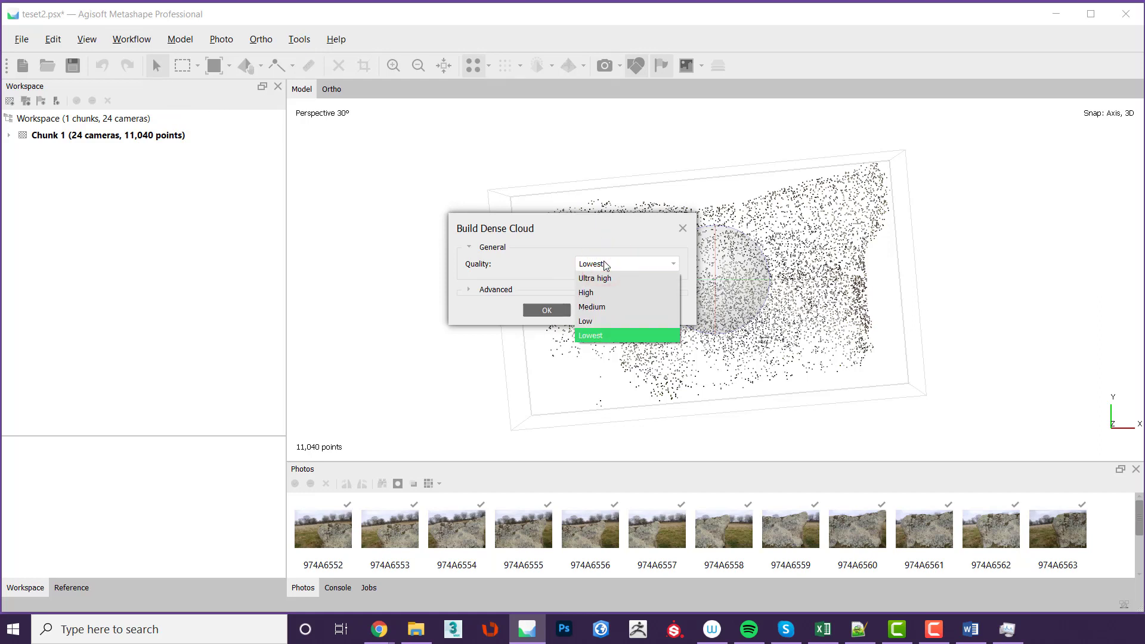
click(600, 308)
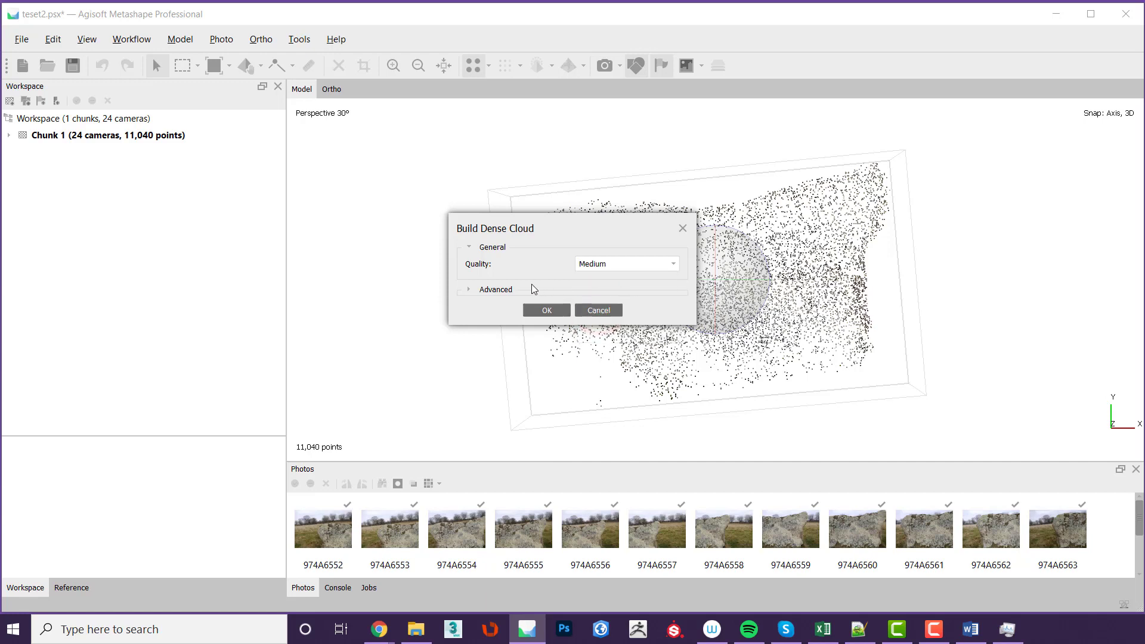
In the advanced dense cloud options, keep Depth filtering at Mild
click(472, 290)
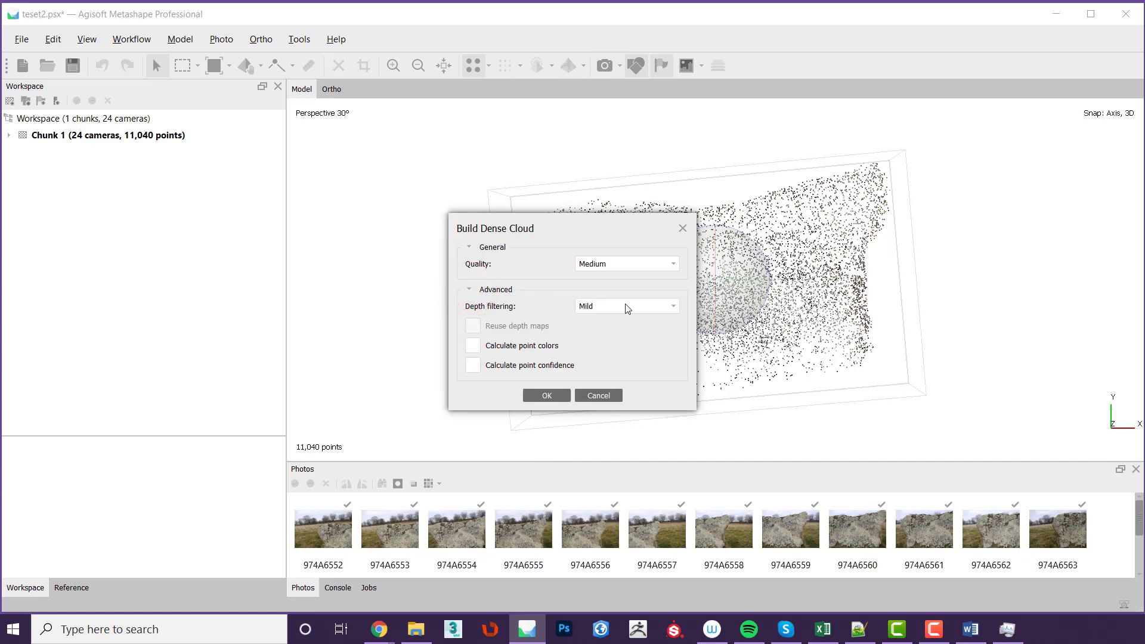
click(678, 307)
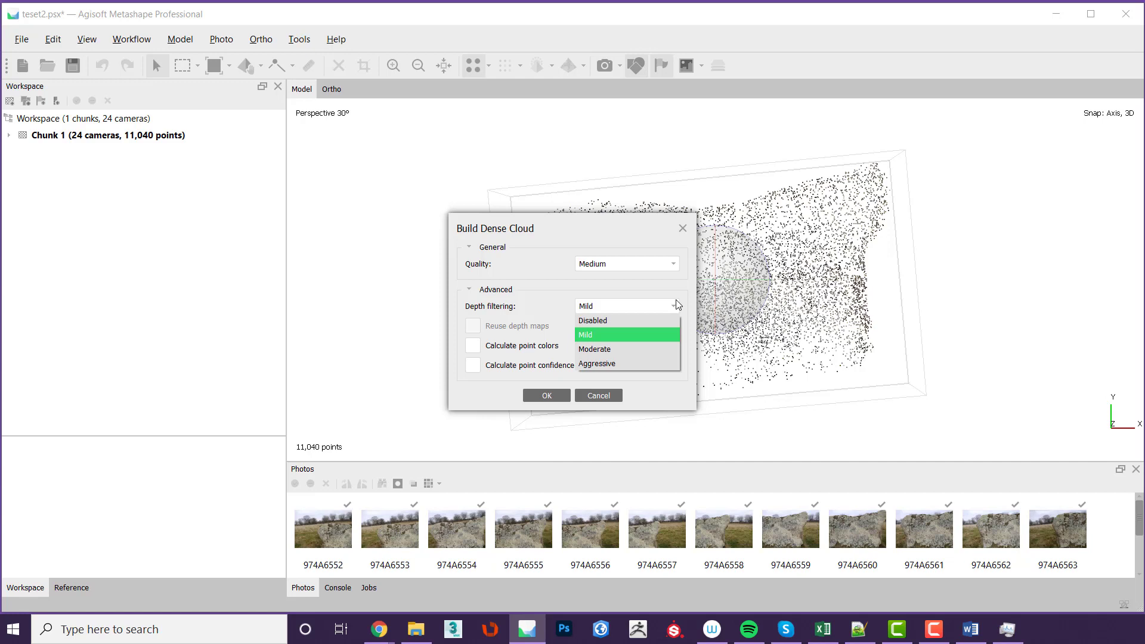
click(598, 334)
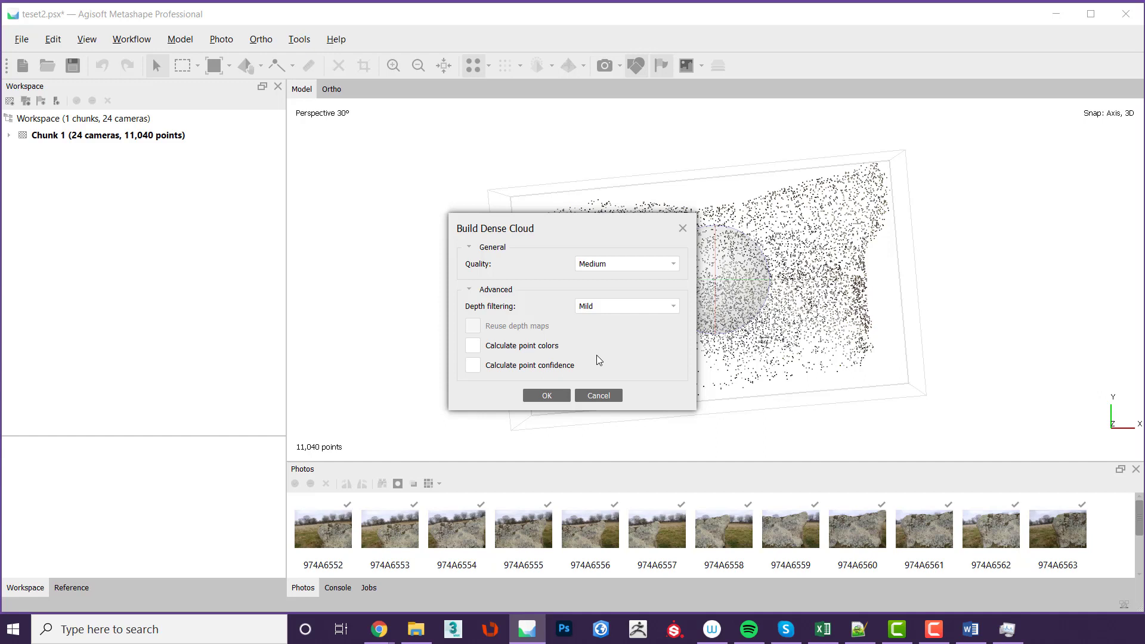
Build the dense cloud, follow its log details, and display the 2,010,640-point result
click(556, 395)
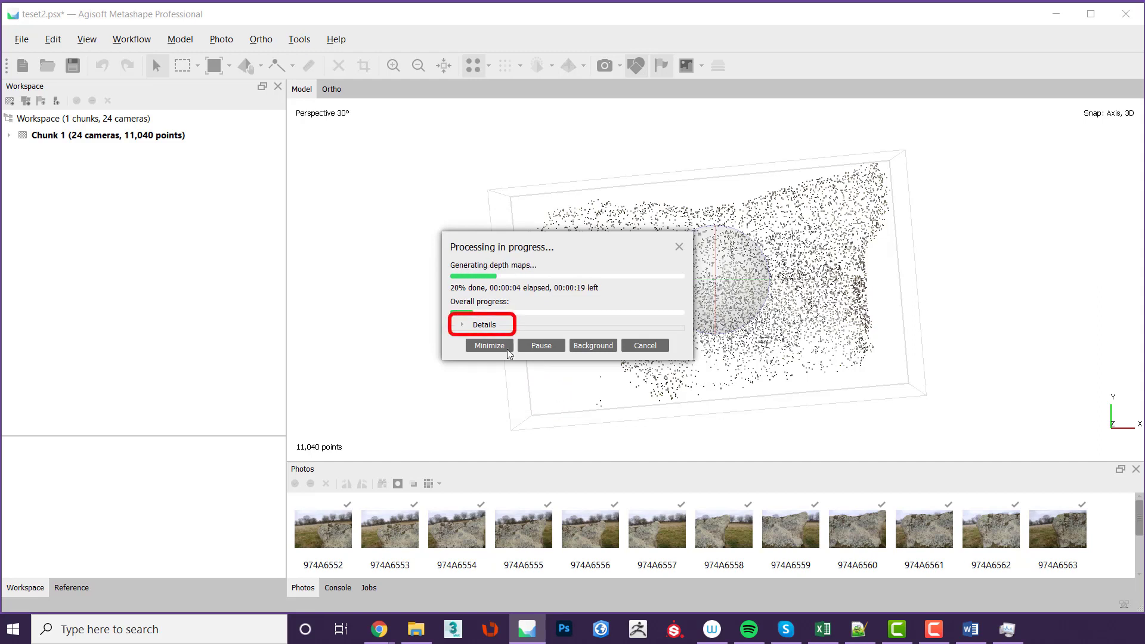
click(464, 325)
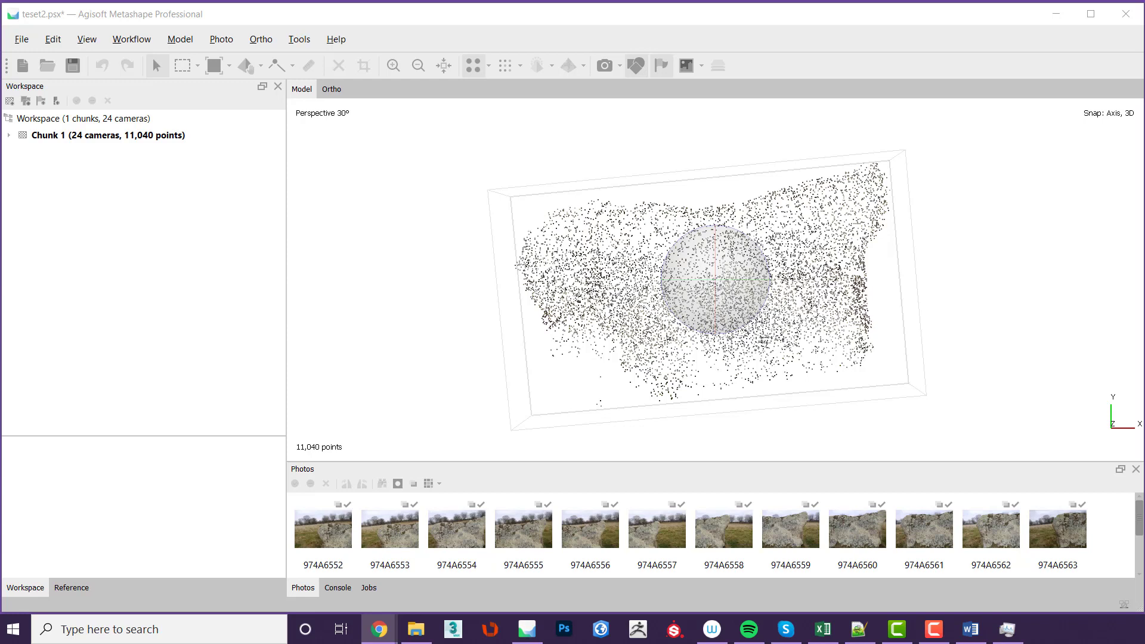
click(505, 70)
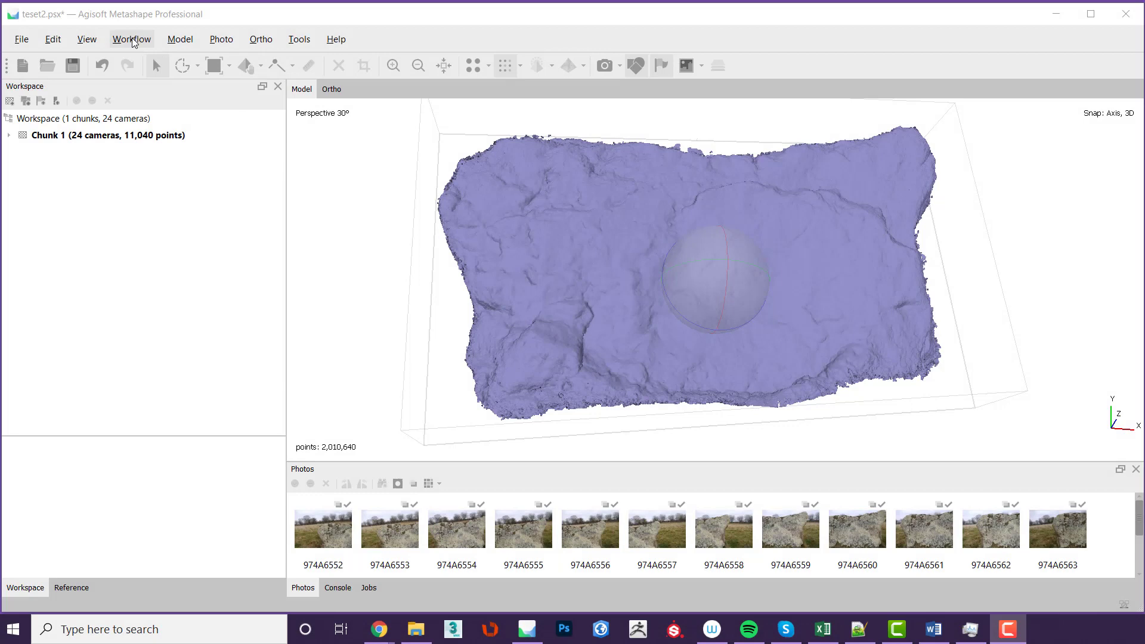
Open Build Mesh and compare the source data options, briefly trying Depth maps
click(132, 41)
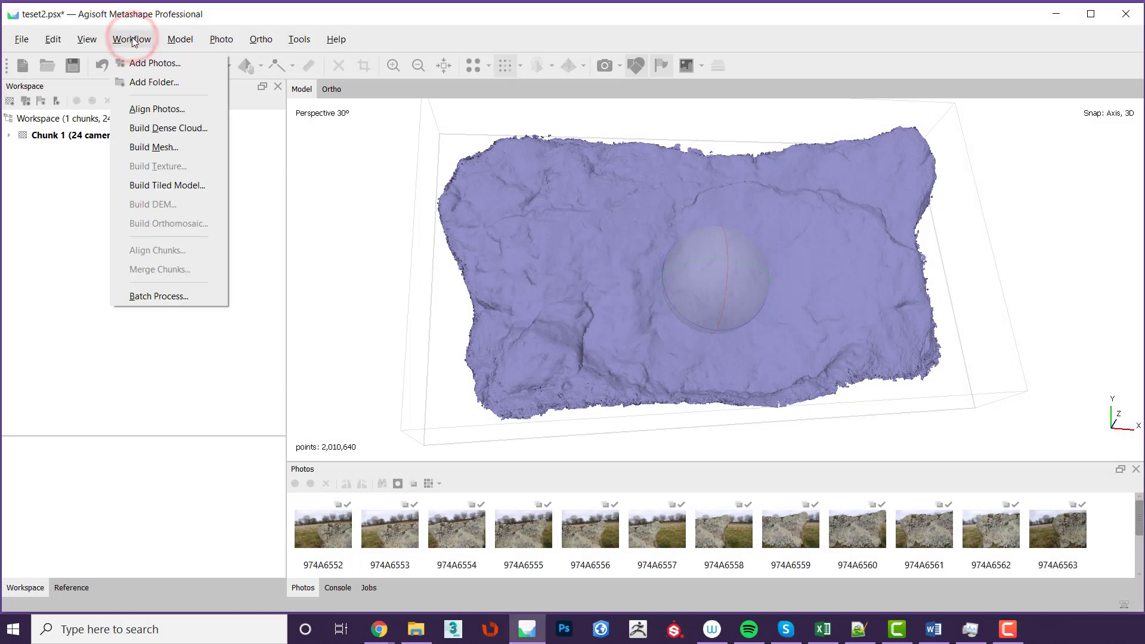
click(145, 147)
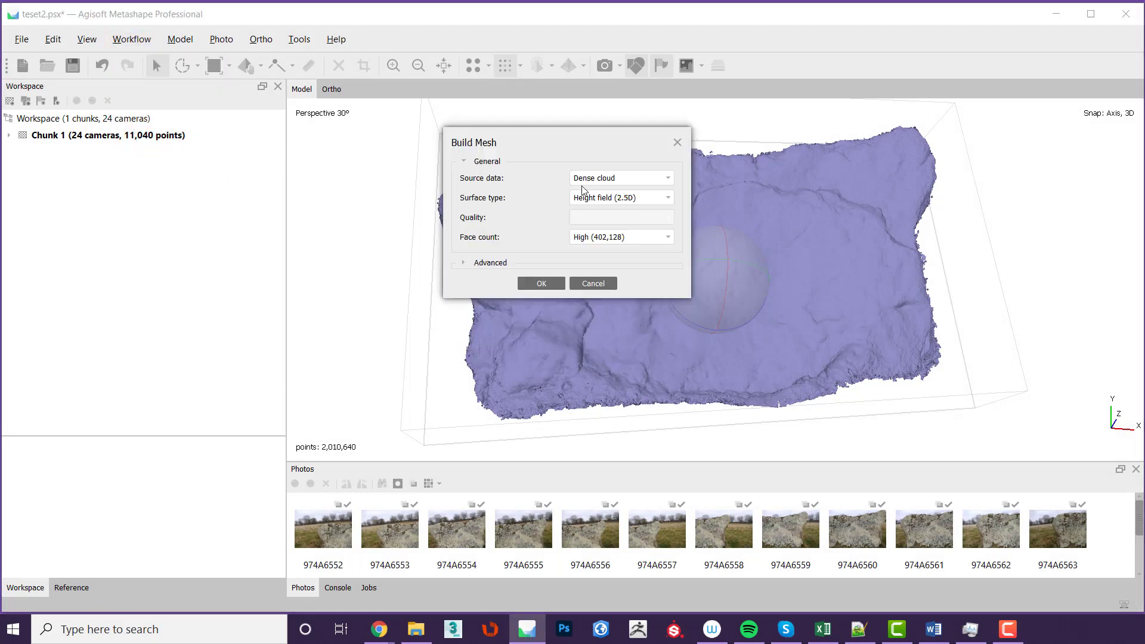
click(667, 180)
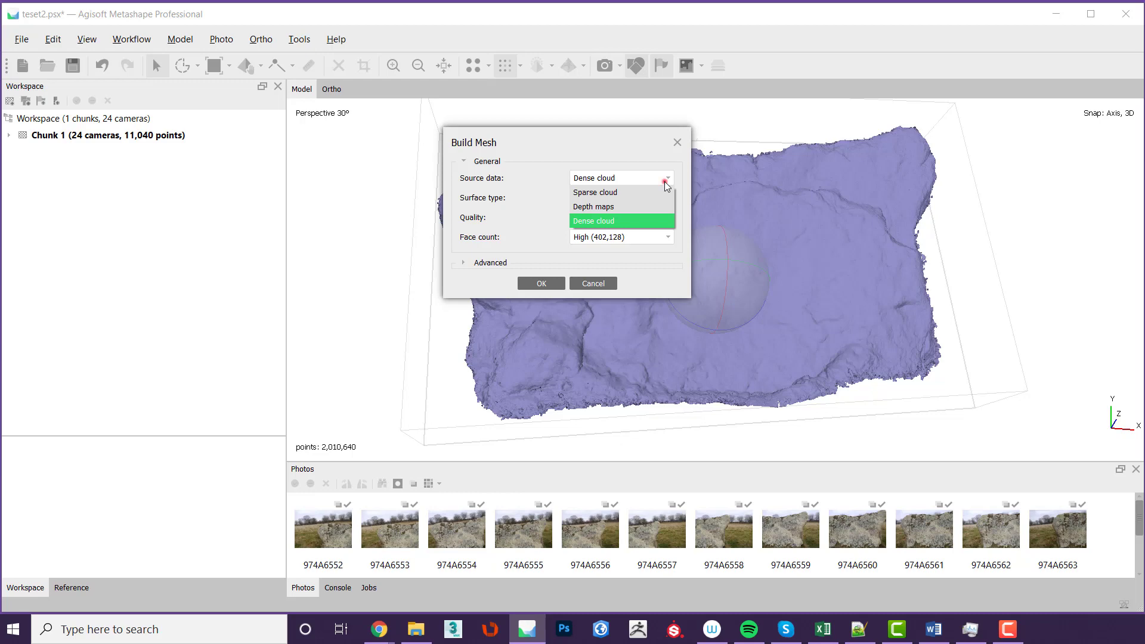
click(664, 182)
click(661, 202)
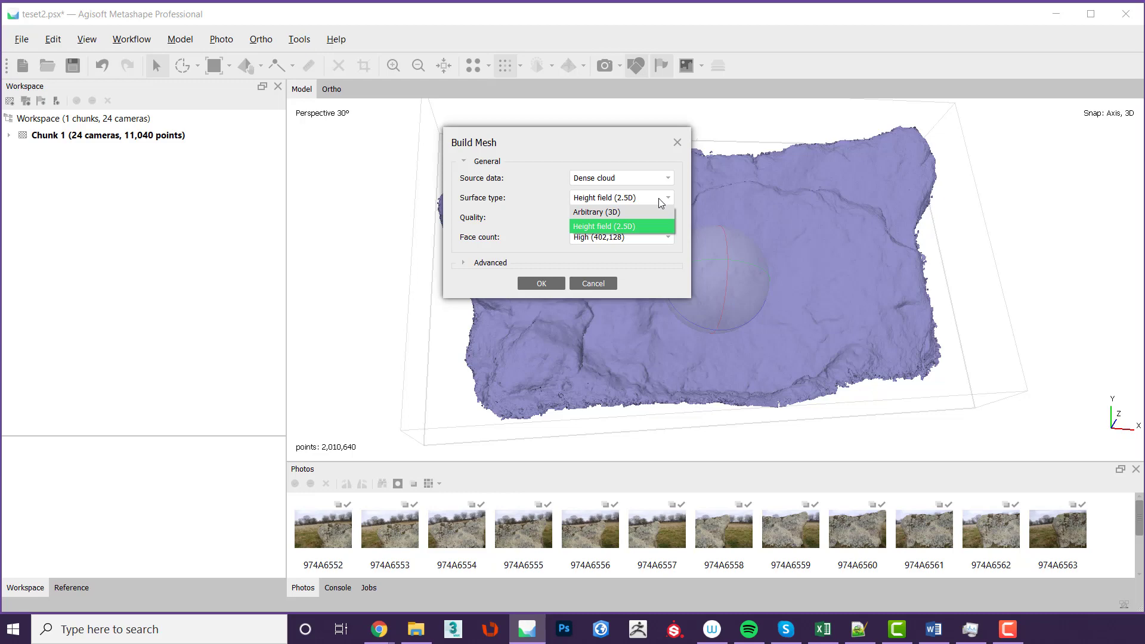
click(659, 198)
click(647, 177)
click(643, 206)
click(654, 218)
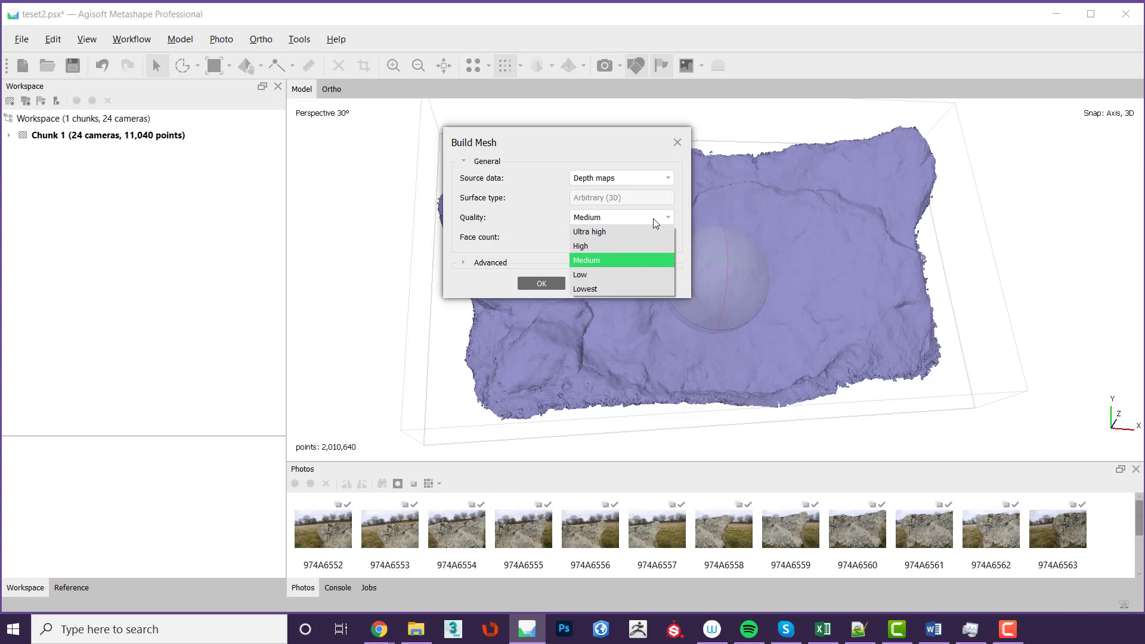
click(654, 219)
Build the mesh from Dense cloud as Height field (2.5D), High face count, Interpolation Enabled
click(637, 178)
click(617, 216)
click(614, 197)
click(605, 223)
click(605, 239)
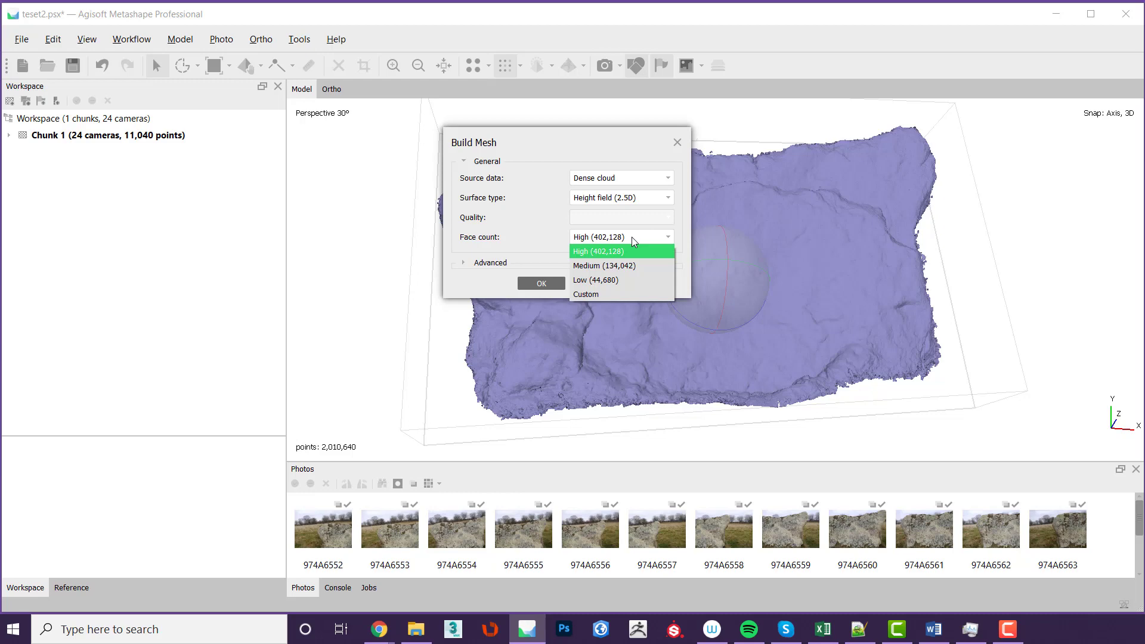
click(632, 237)
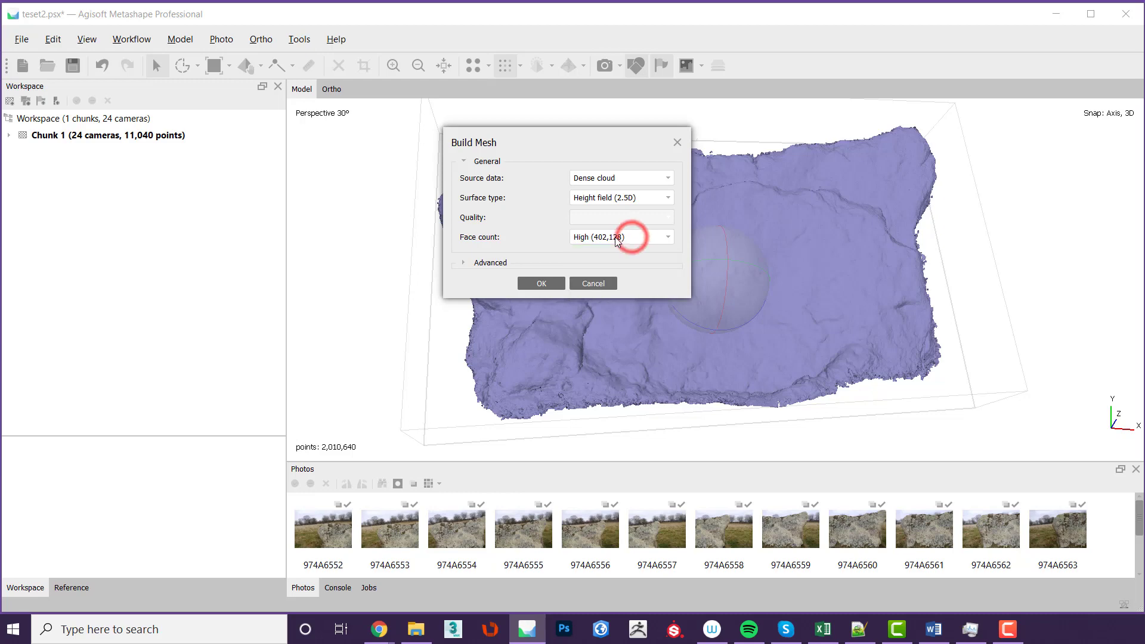
click(474, 265)
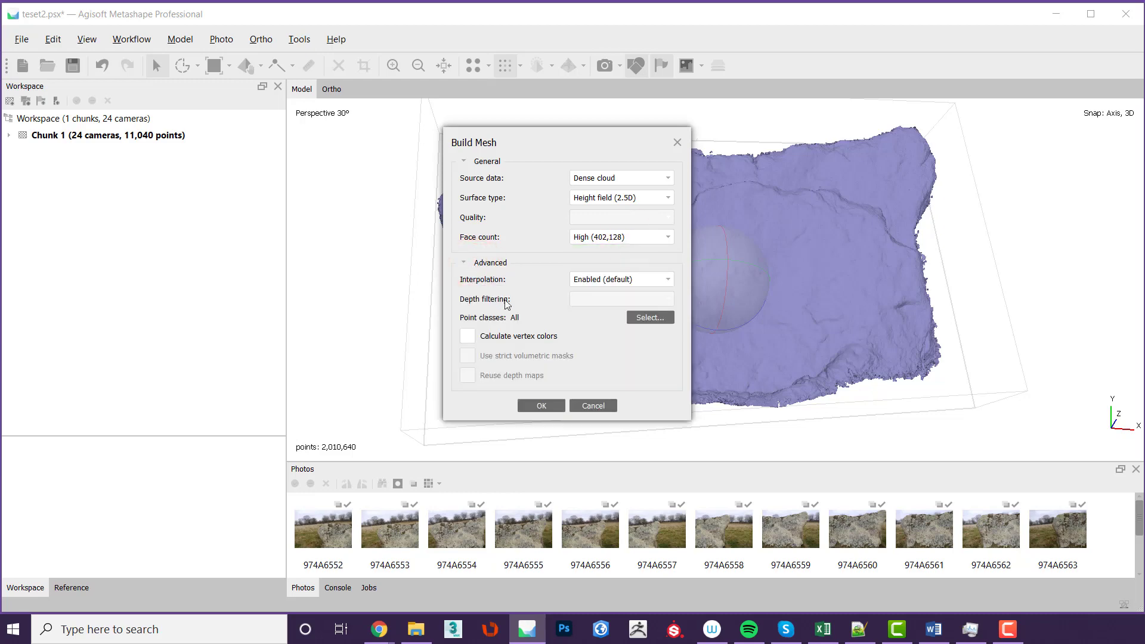
click(655, 279)
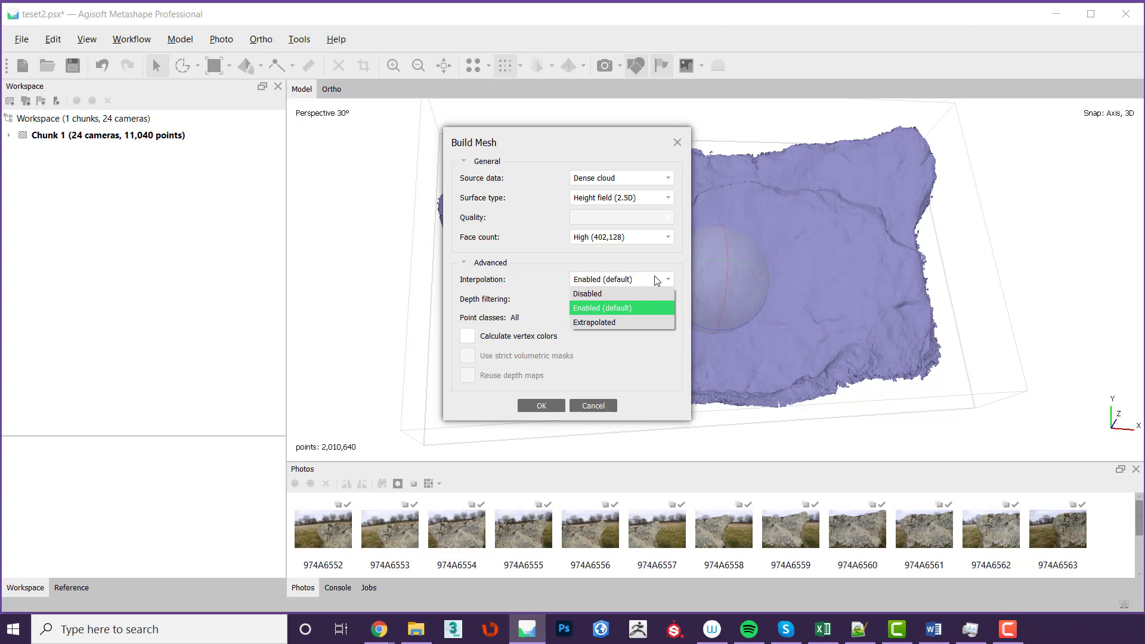
click(657, 280)
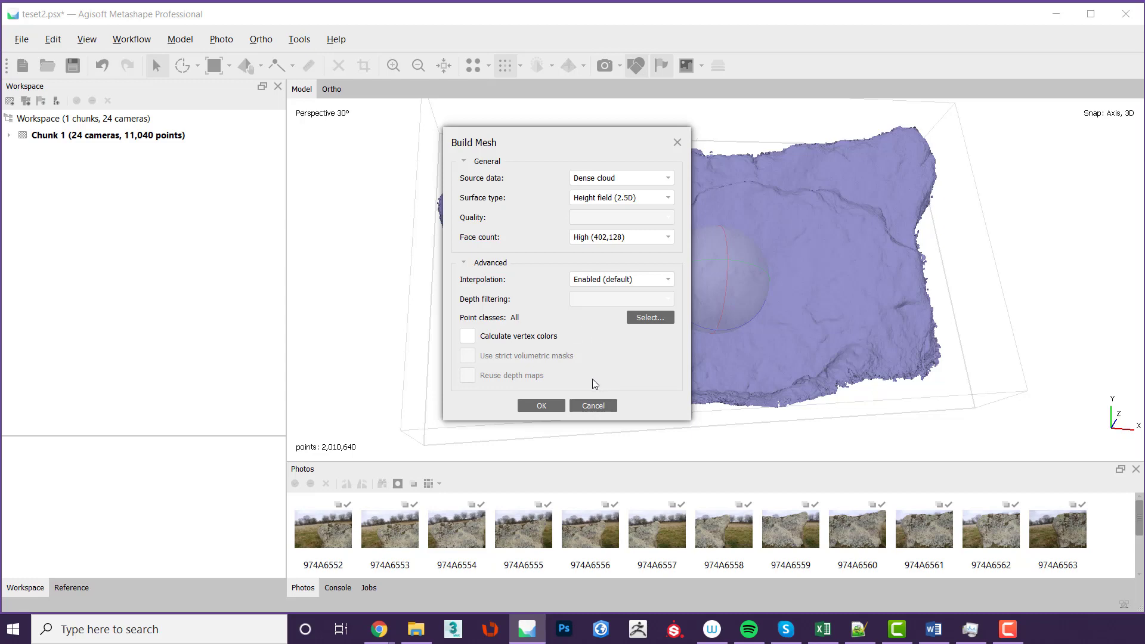
click(537, 406)
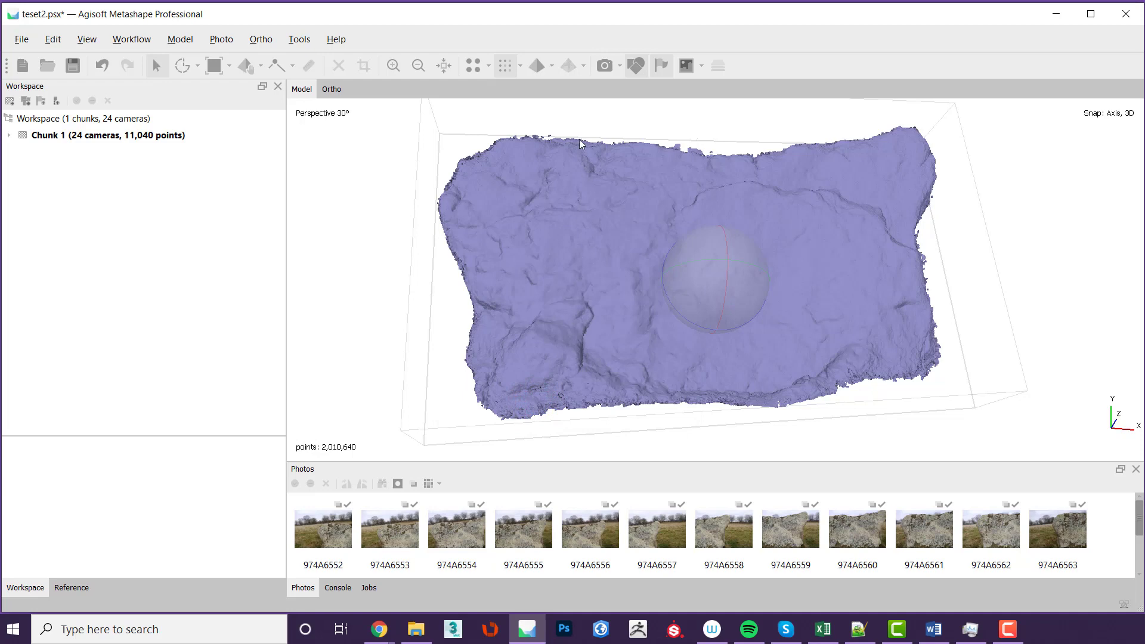
Show the mesh solid and lasso-select and delete the flat plane around the stone
click(541, 66)
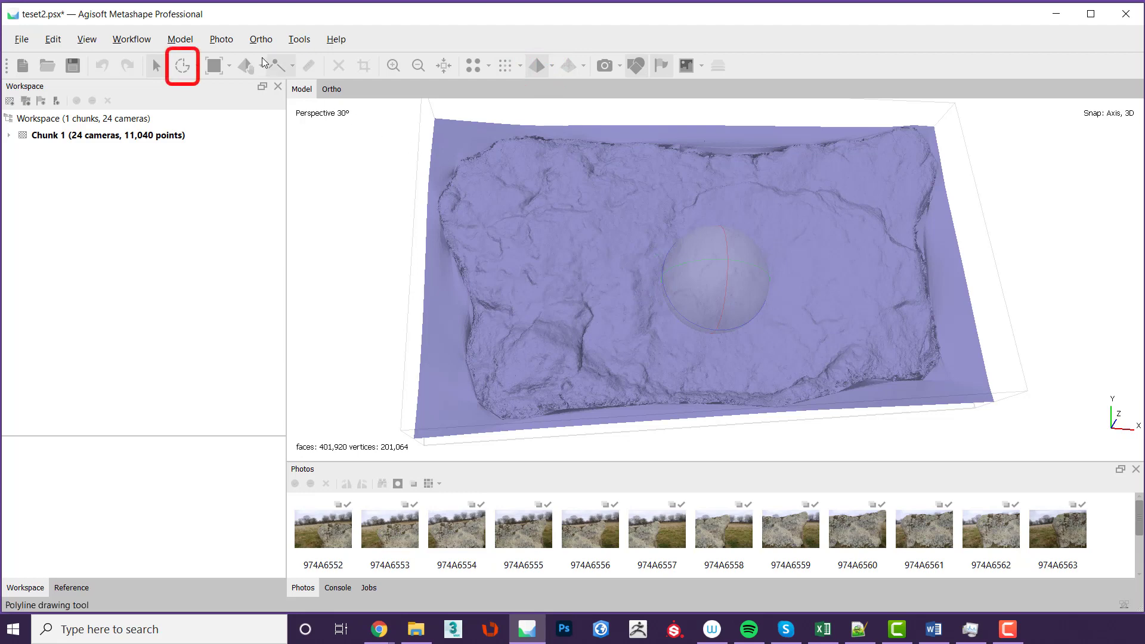
click(176, 69)
mouse_move(439, 216)
mouse_down()
mouse_move(465, 283)
mouse_move(478, 388)
mouse_move(498, 418)
mouse_move(798, 403)
mouse_move(931, 378)
mouse_move(924, 214)
mouse_move(937, 166)
mouse_move(888, 131)
mouse_move(767, 146)
mouse_move(491, 144)
mouse_up()
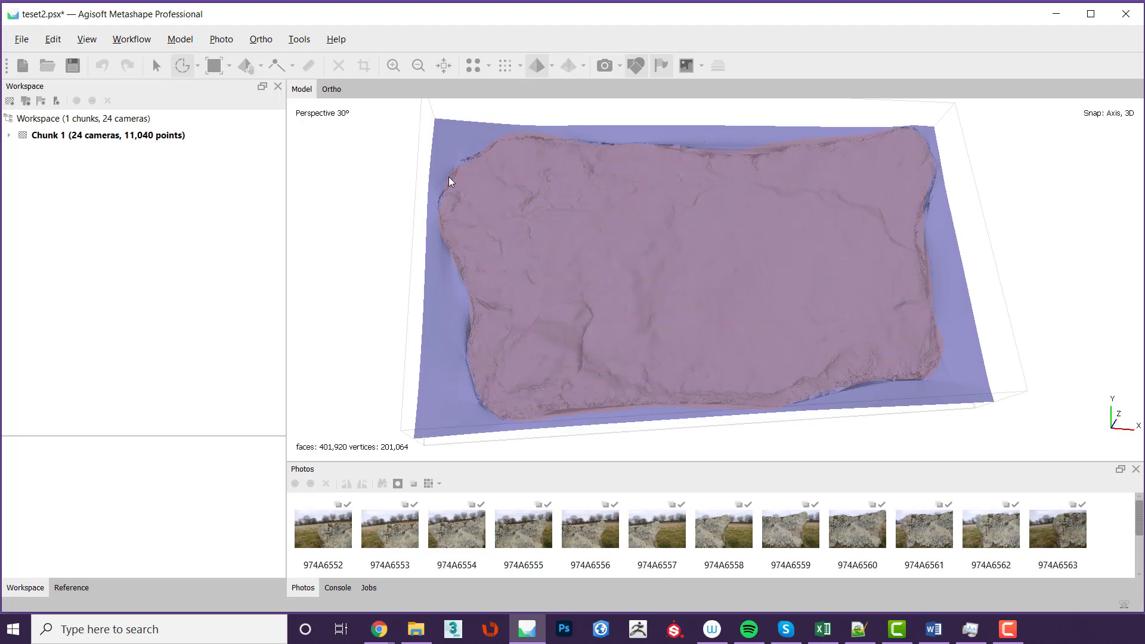
mouse_move(449, 177)
mouse_down()
mouse_move(290, 441)
mouse_move(418, 101)
mouse_move(429, 105)
mouse_up()
key(Delete)
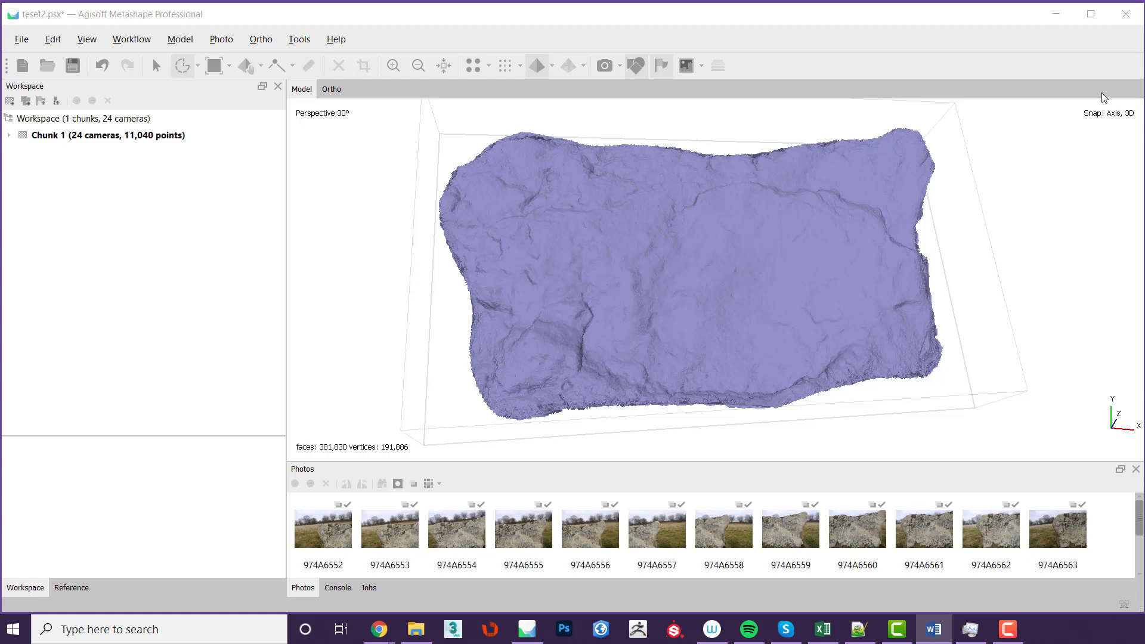
click(148, 39)
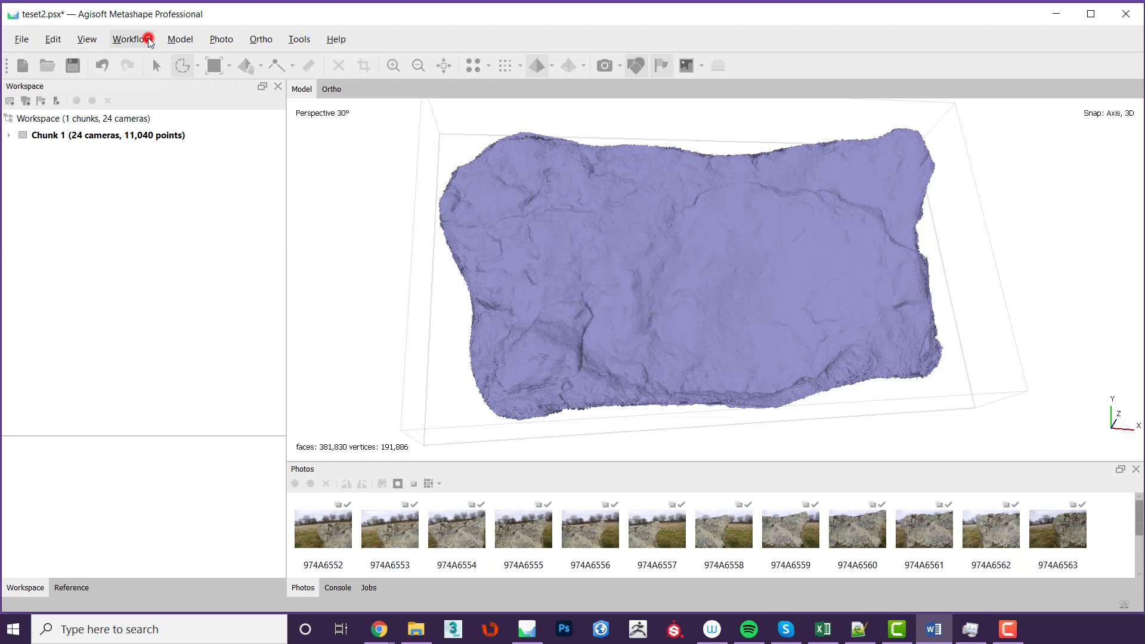
Build a Diffuse map texture with Orthophoto mapping and view the model textured
click(147, 40)
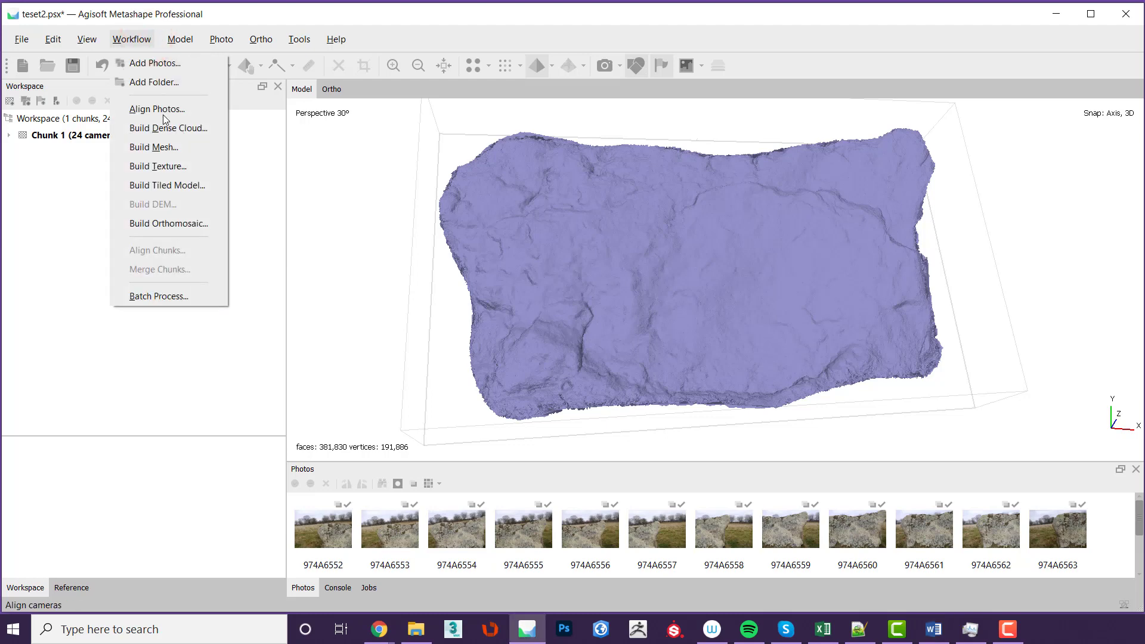
click(166, 166)
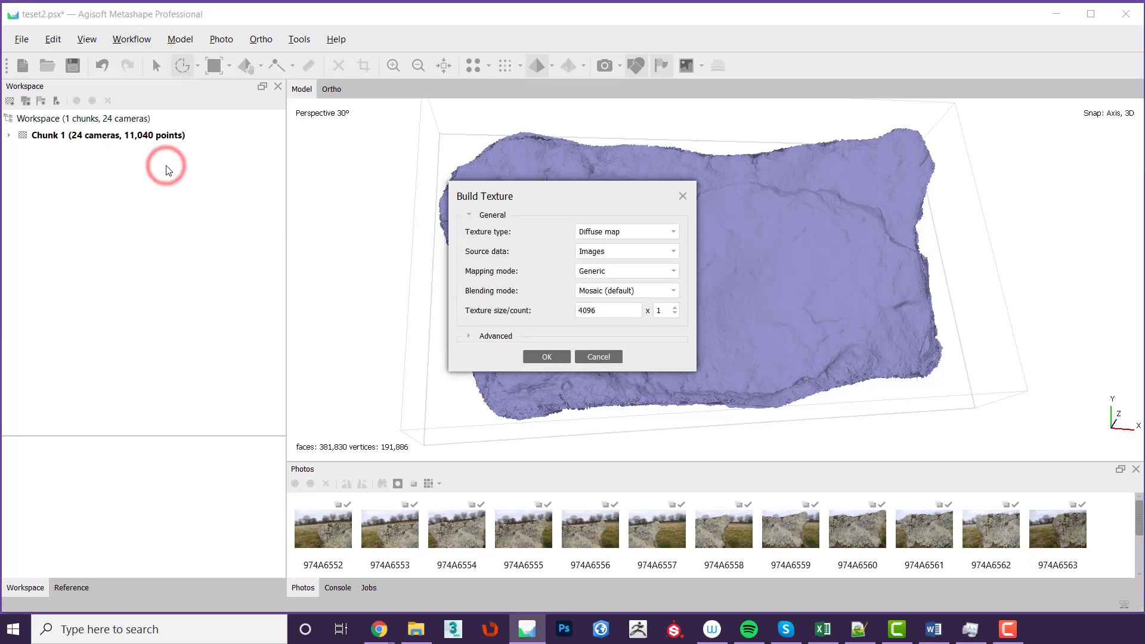
click(646, 232)
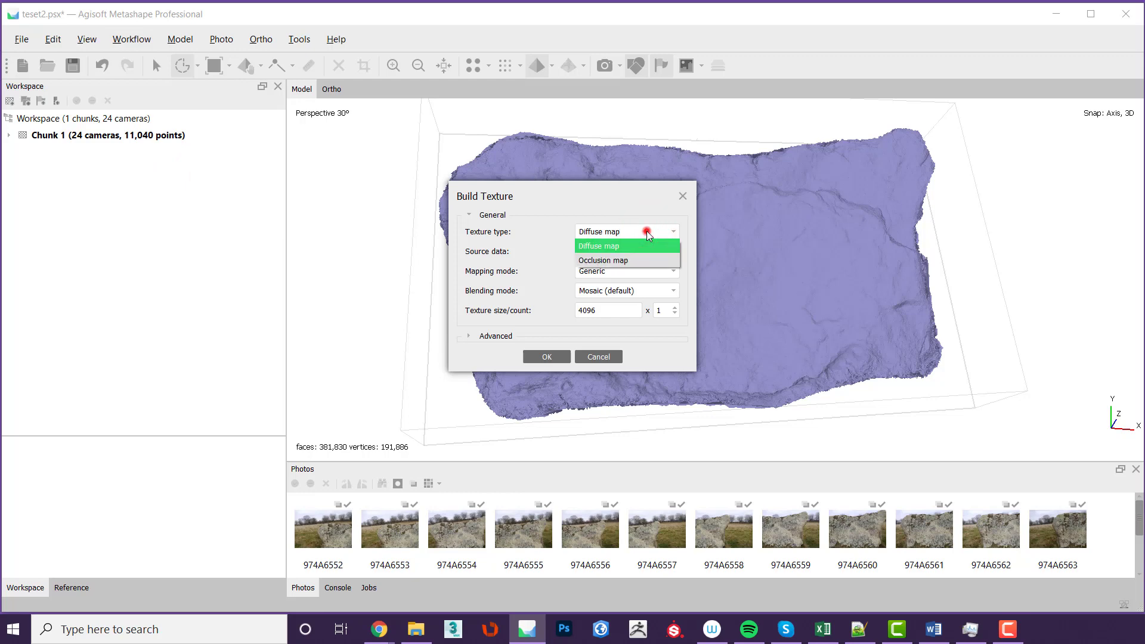
click(647, 231)
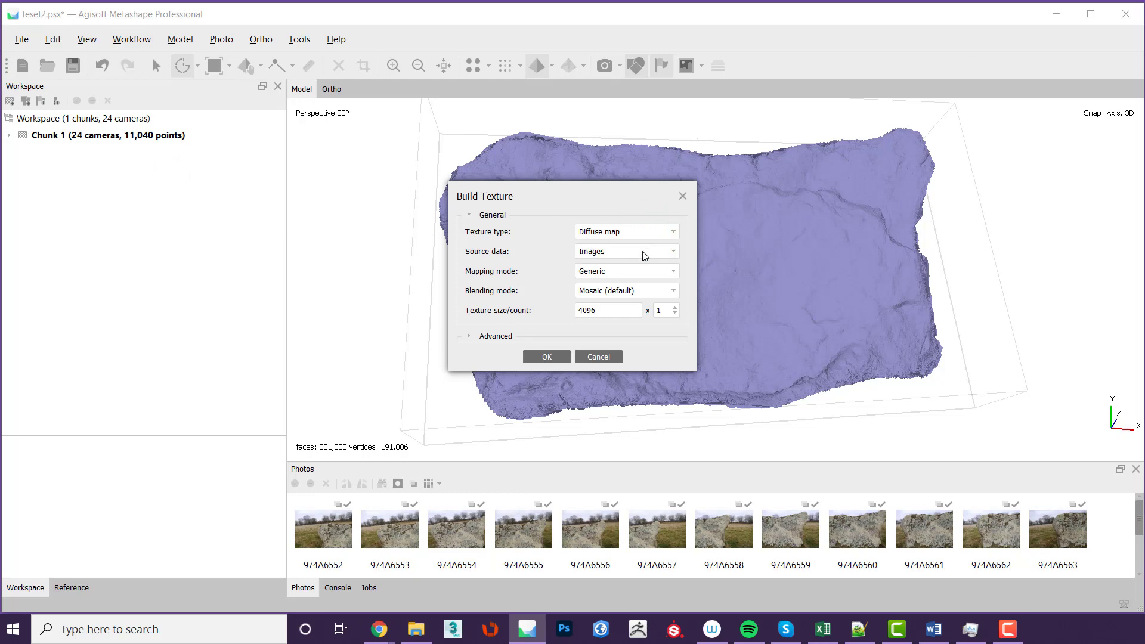
click(639, 273)
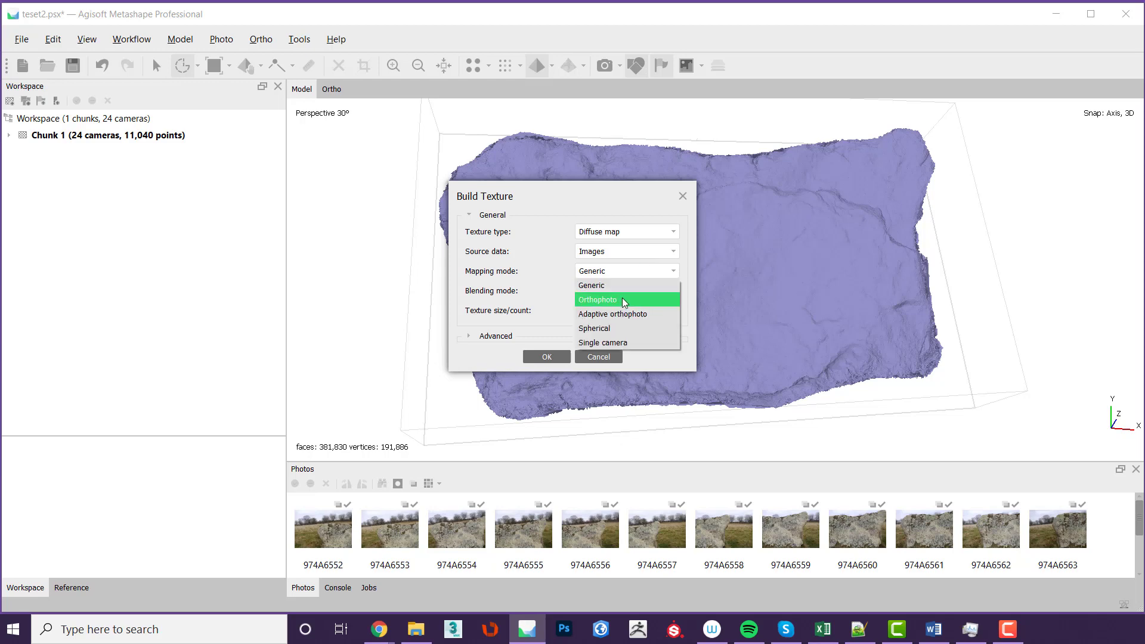
click(622, 299)
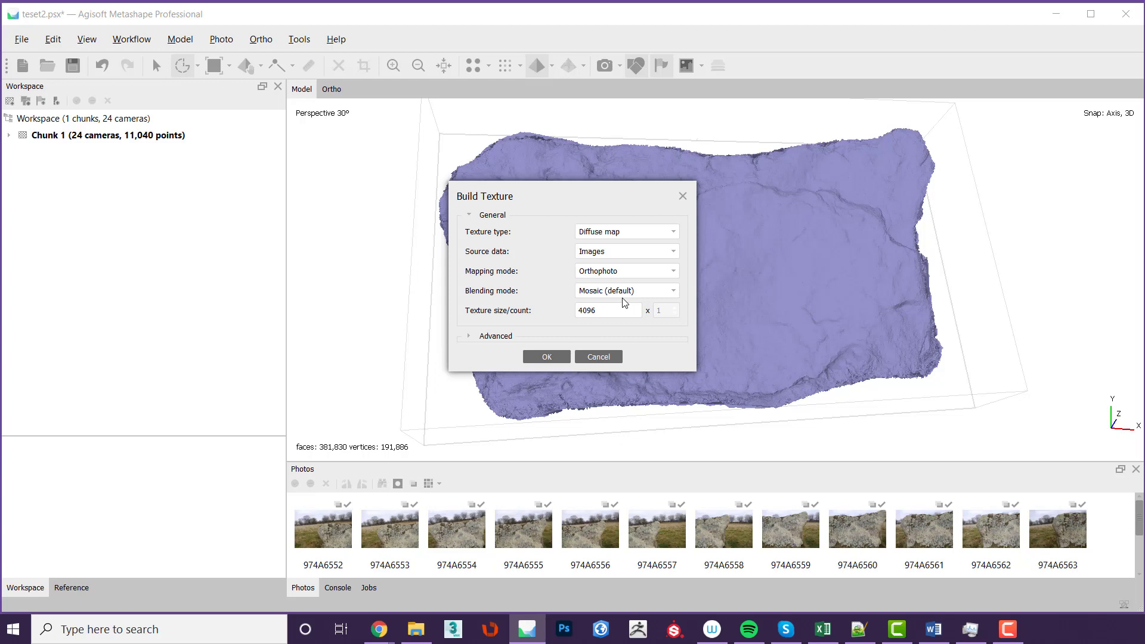
click(549, 356)
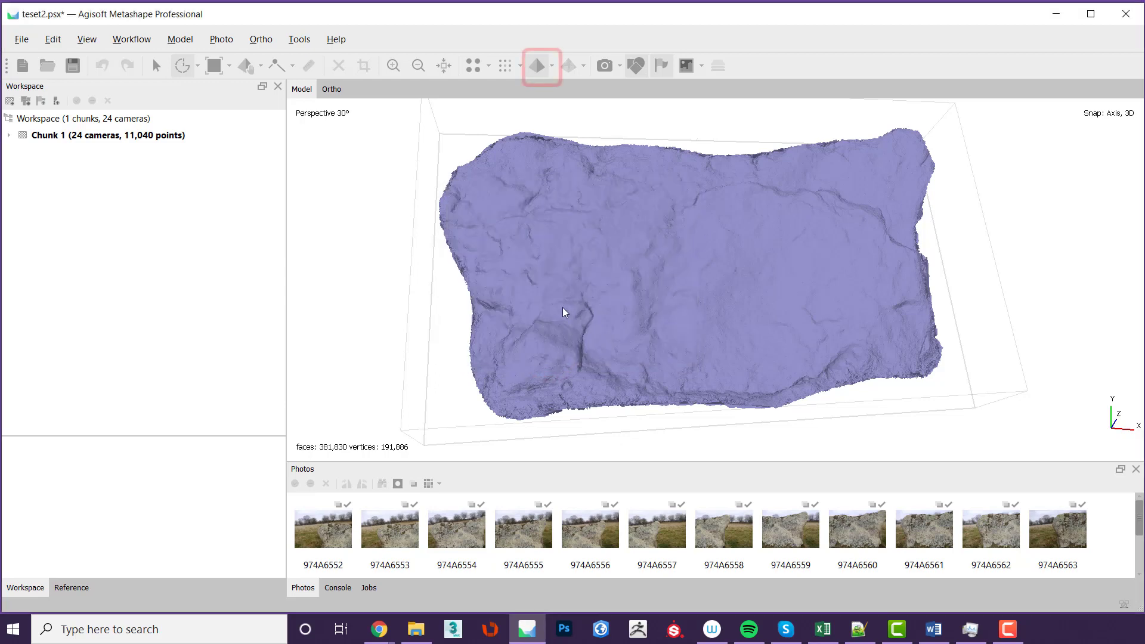
click(550, 67)
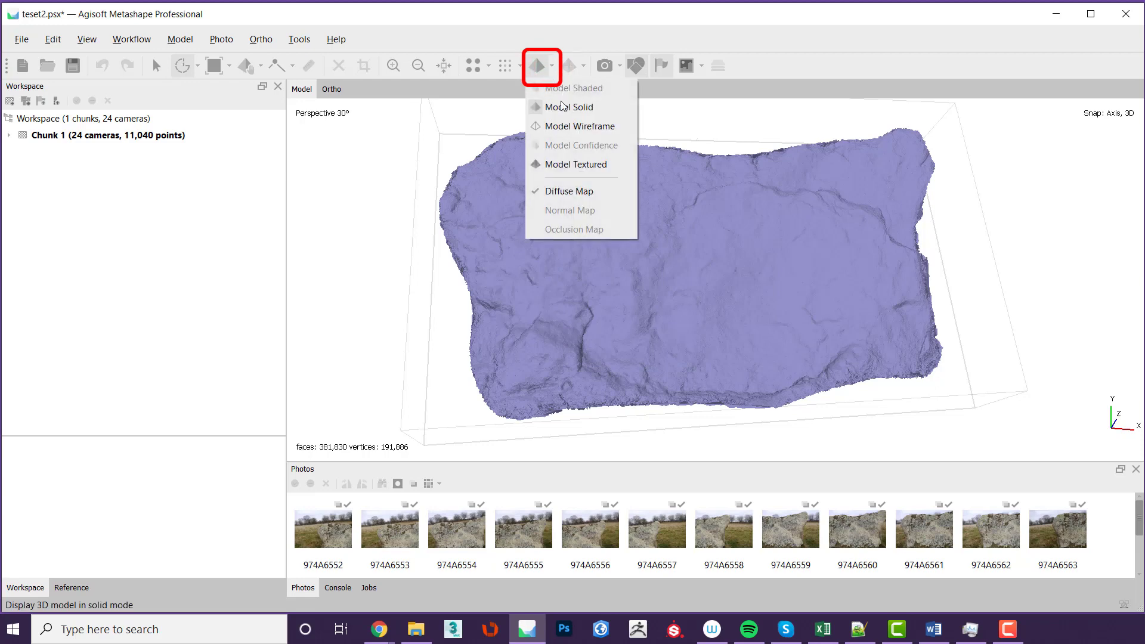
click(554, 161)
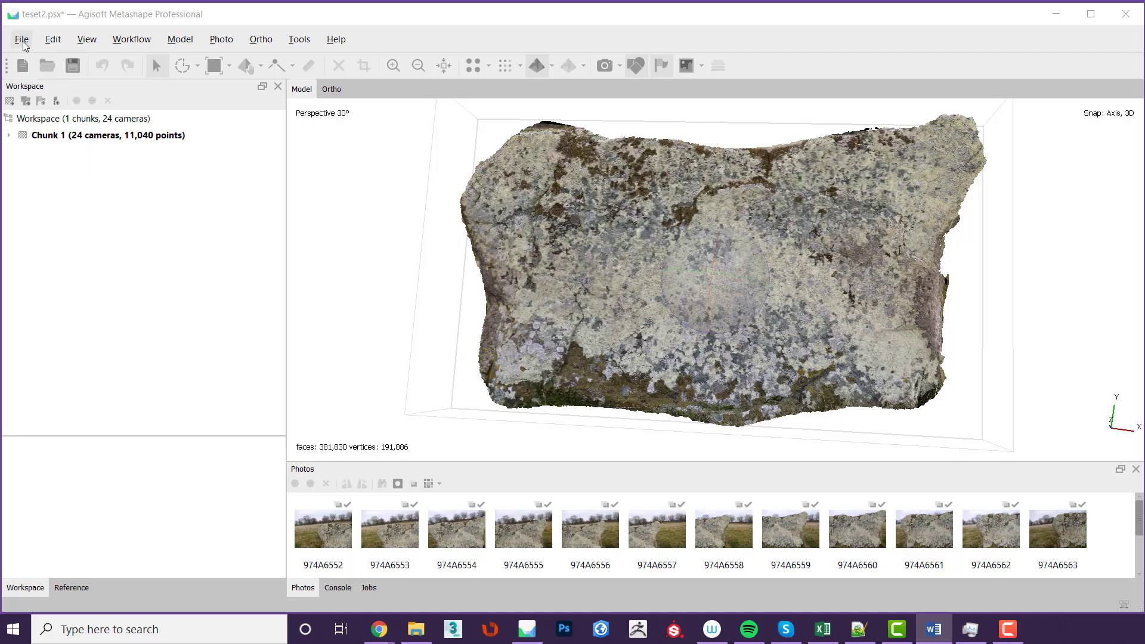
Begin exporting the textured model and name the file Stone1
click(21, 40)
mouse_move(51, 182)
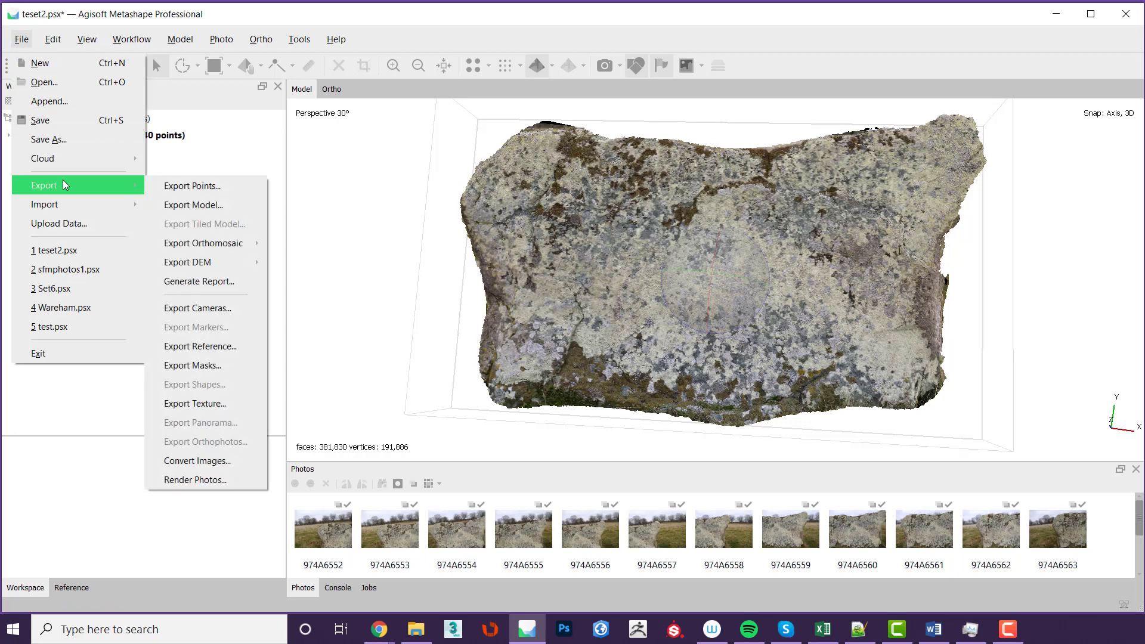
click(213, 205)
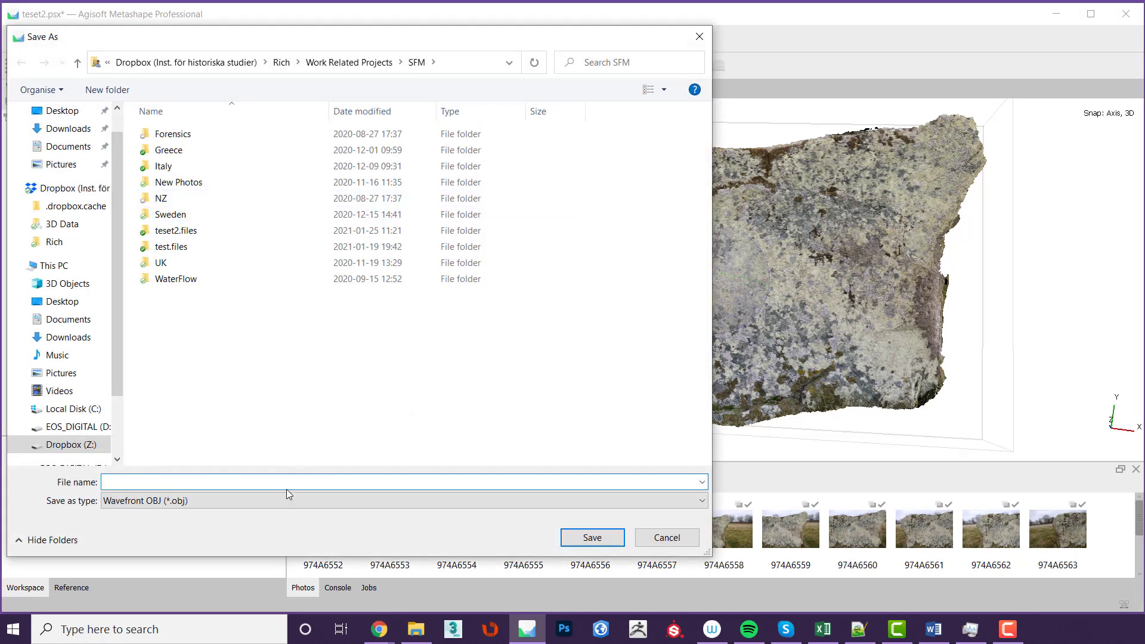
click(288, 482)
text(Stone1)
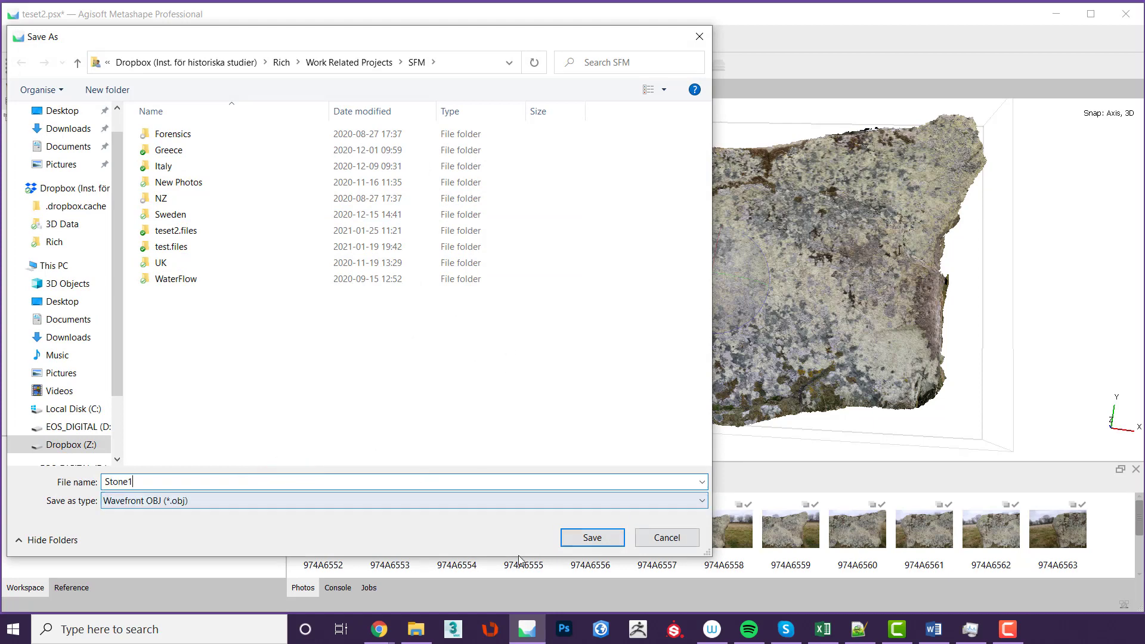
Keep the Wavefront OBJ (*.obj) format, save, and confirm export with a JPEG texture
drag(495, 558, 495, 478)
click(412, 423)
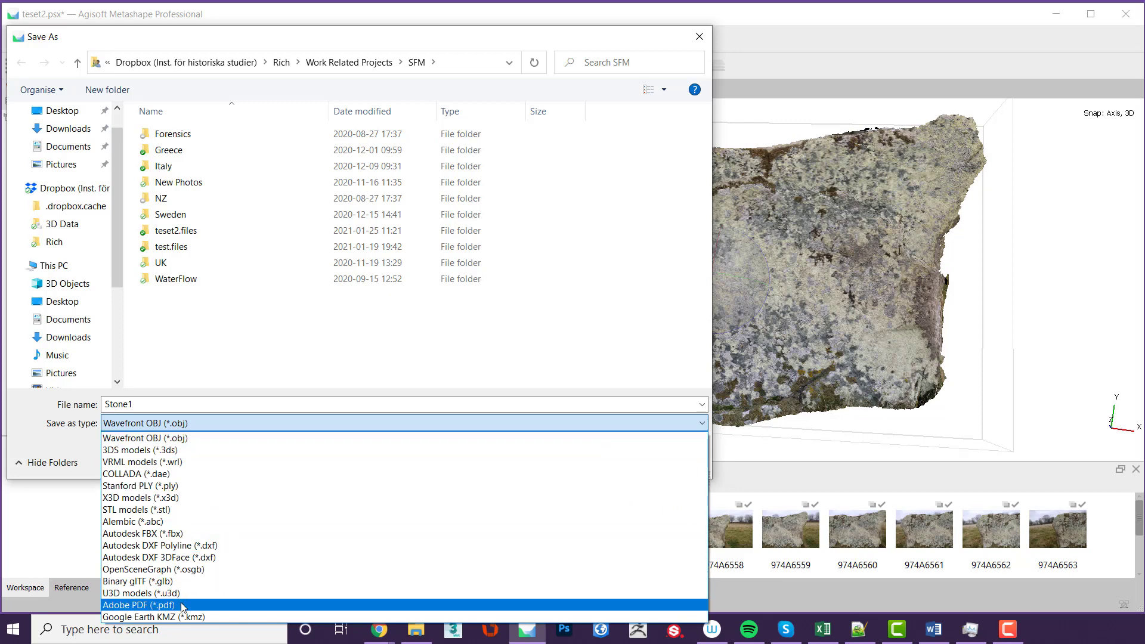
click(151, 440)
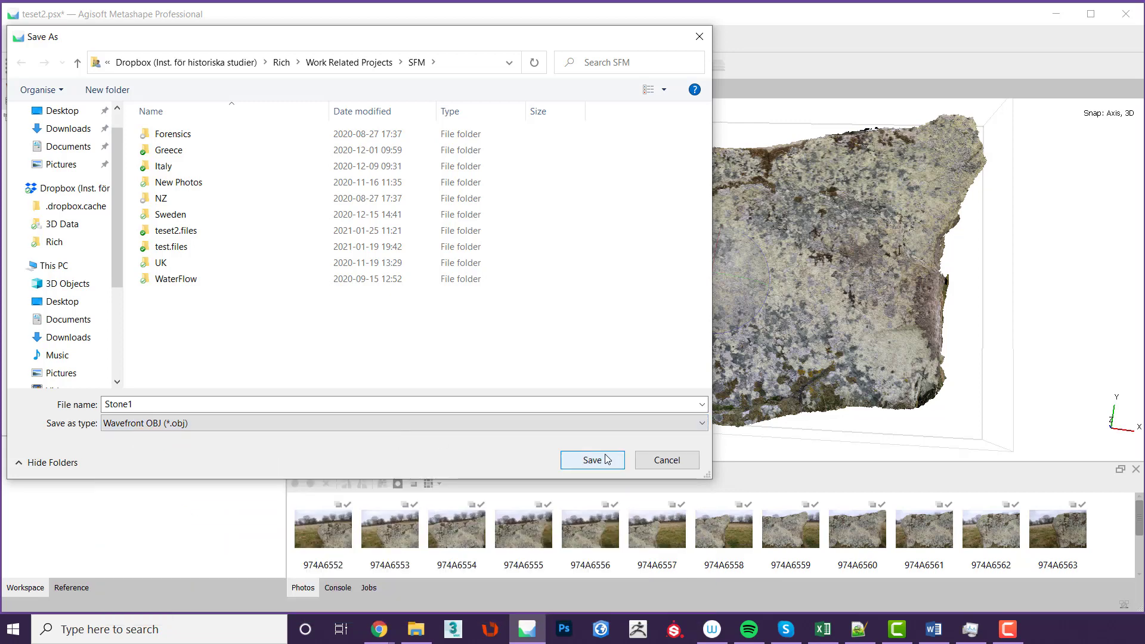
click(606, 459)
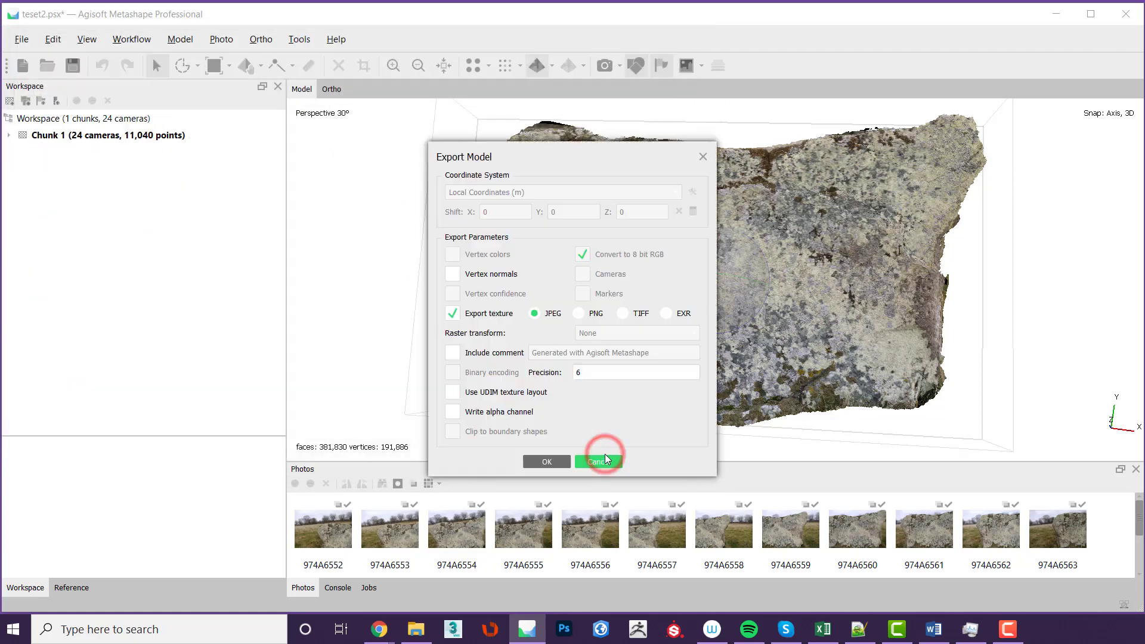
click(535, 464)
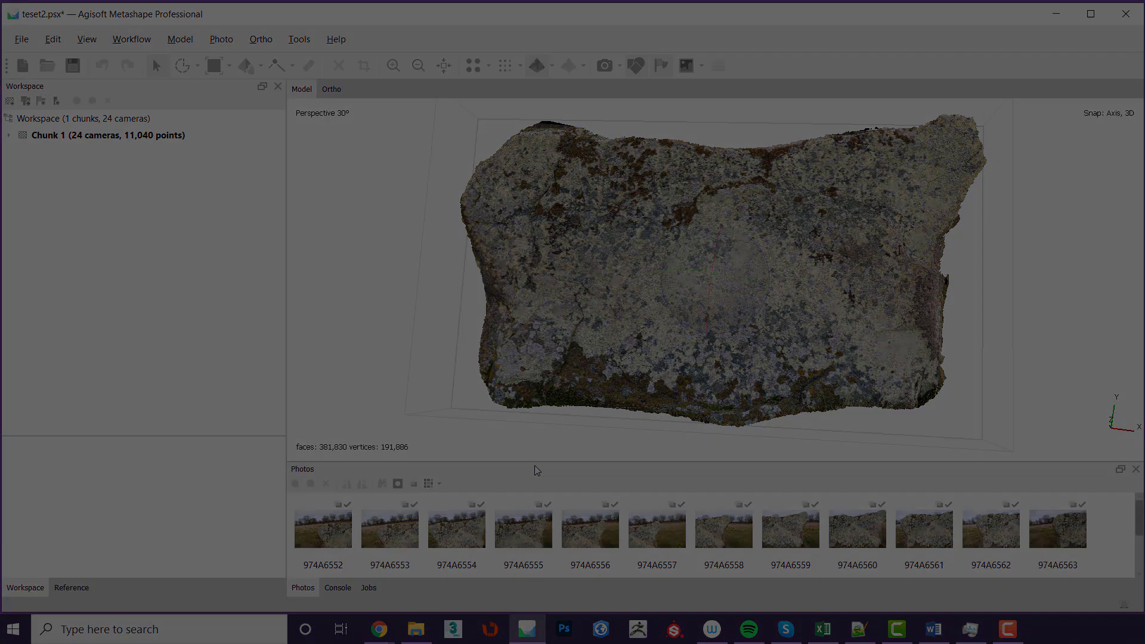